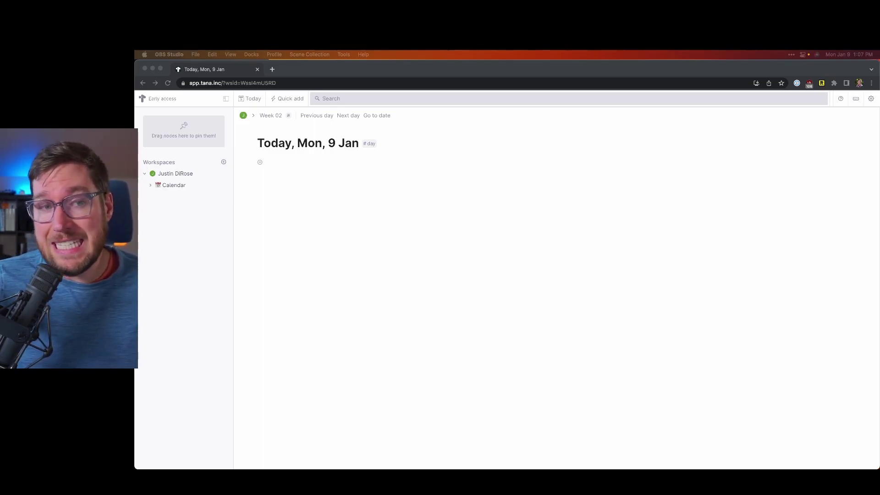
Add the note 'Today I'm recording a video on Tana' as the first entry on the Mon, 9 Jan page.
left_click(274, 161)
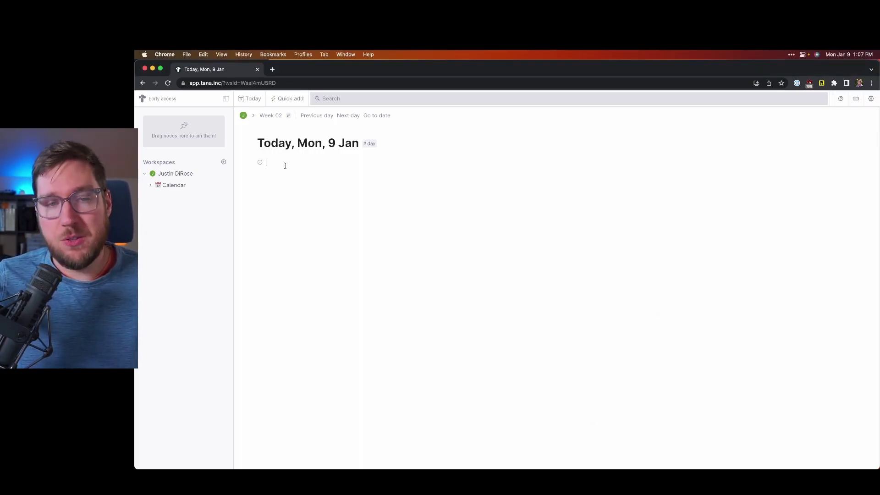
type("Today I'm")
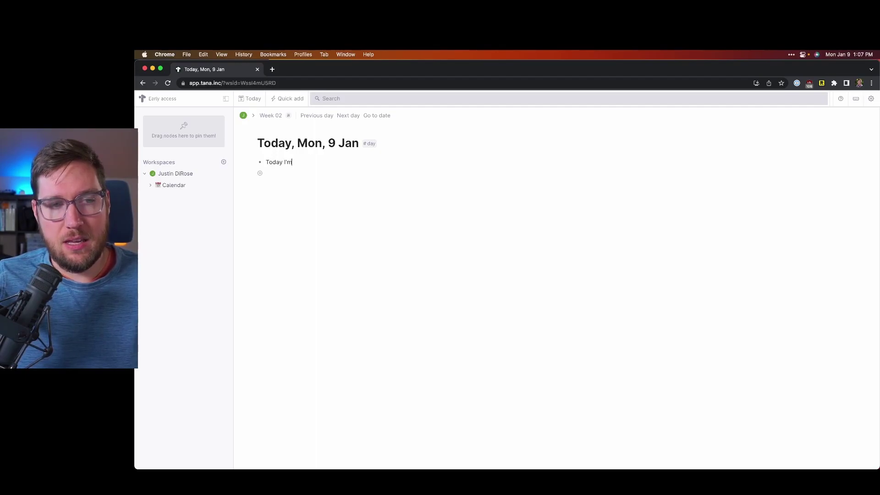
type(" recording a v")
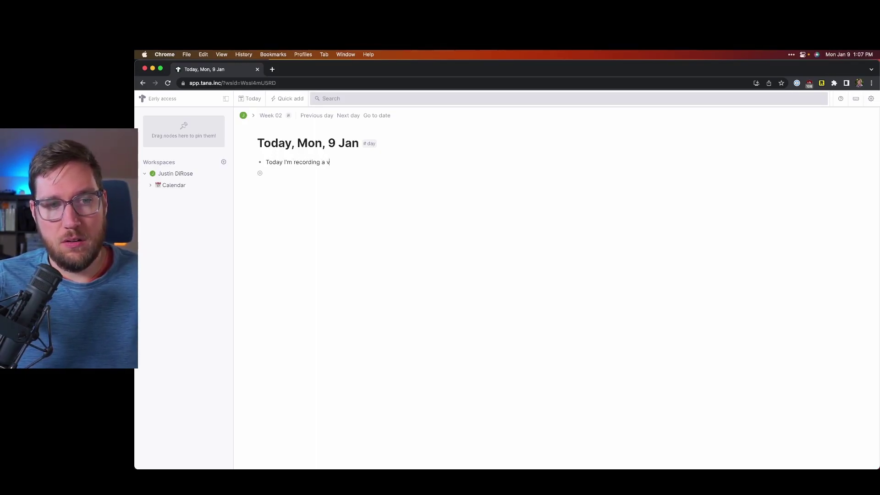
type("ideo on Tan")
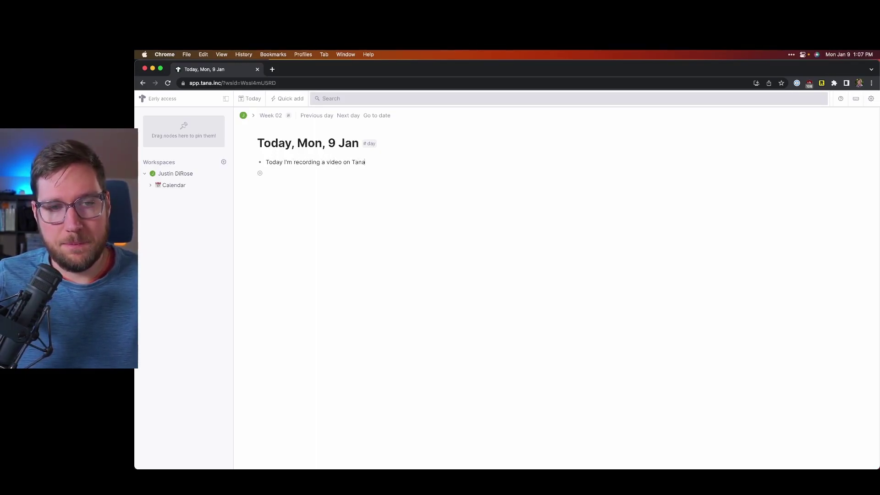
type("a")
key("Return")
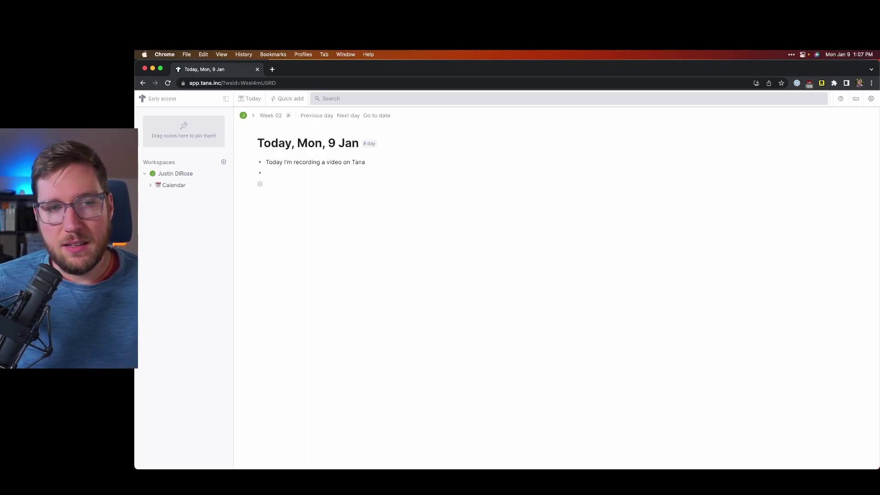
left_click(260, 165)
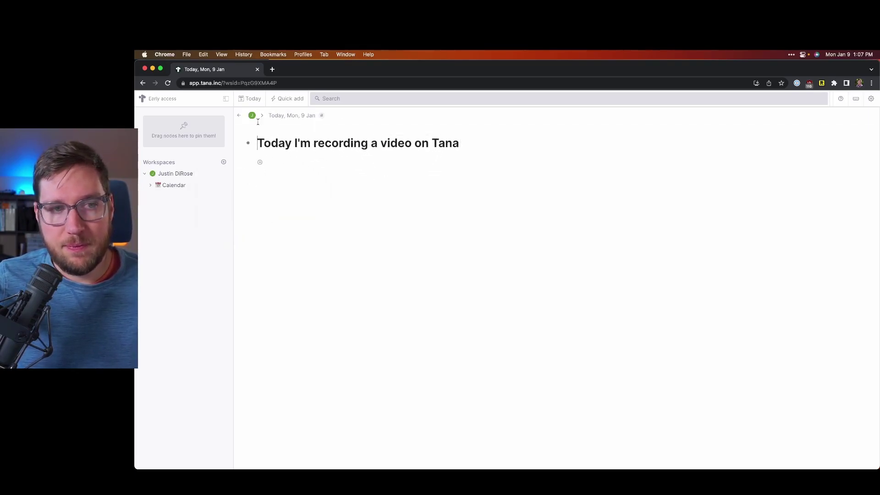
left_click(238, 115)
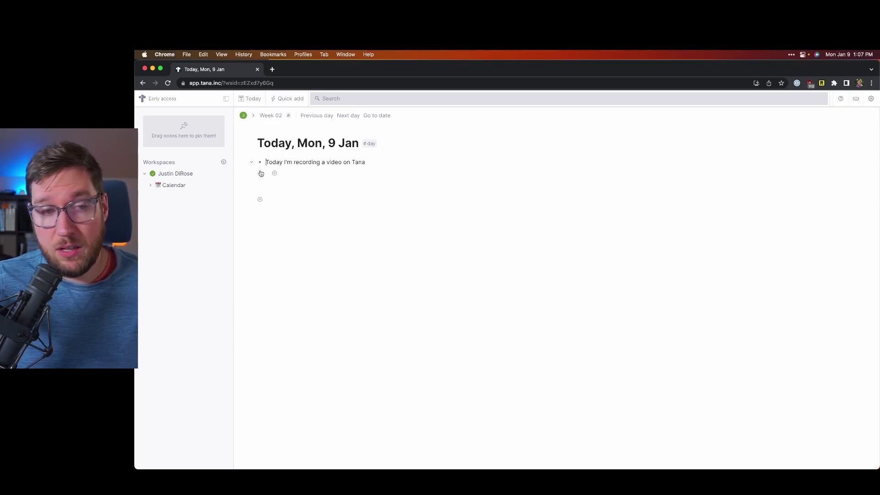
Add a second note 'I'm thinking about my PKM Workflow', creating 'PKM Workflow' as a new referenced node.
left_click(252, 163)
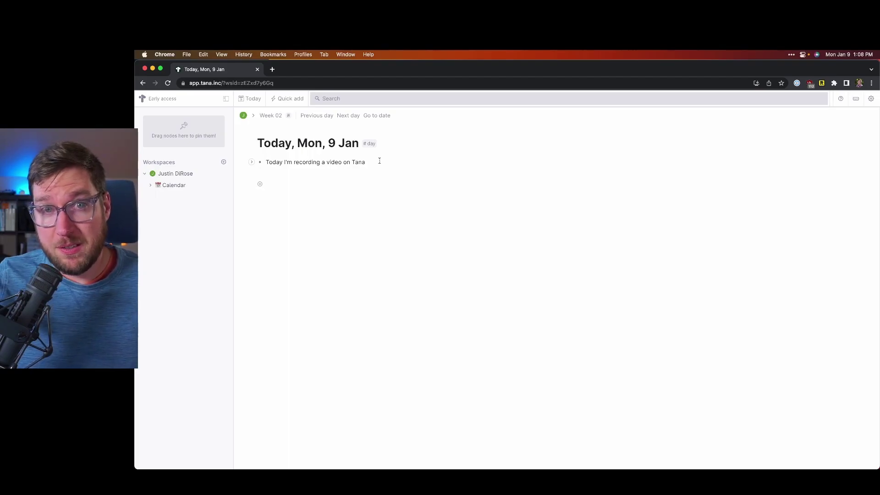
key("Return")
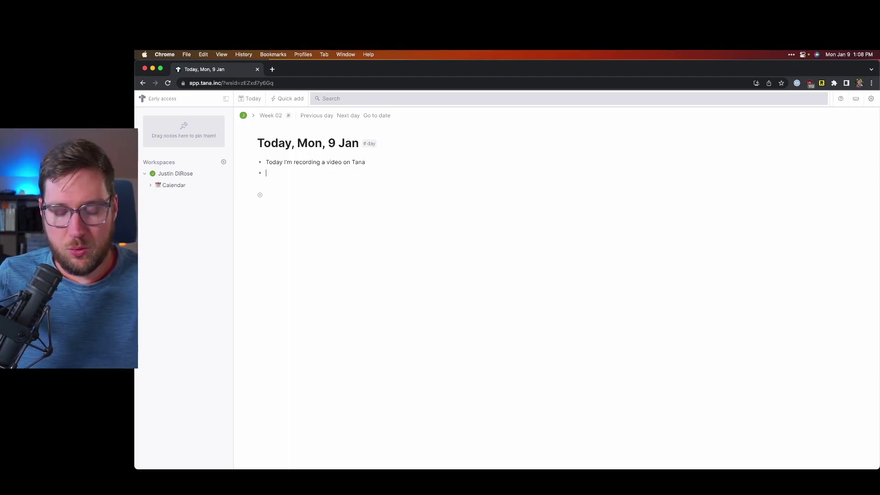
type("[[")
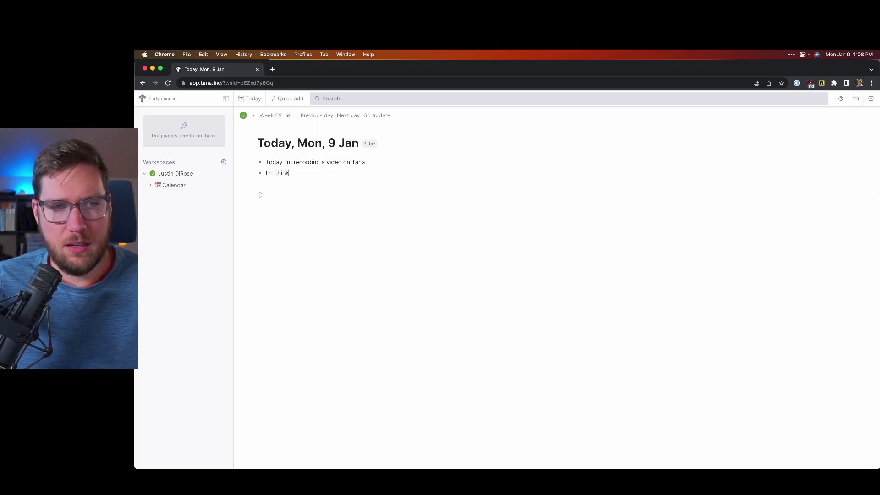
type("bout my ")
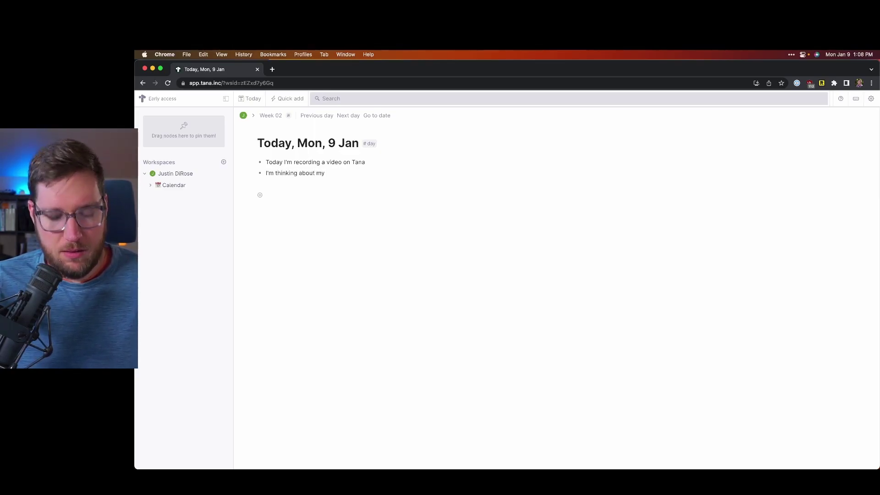
type("@PKM WOrkfl")
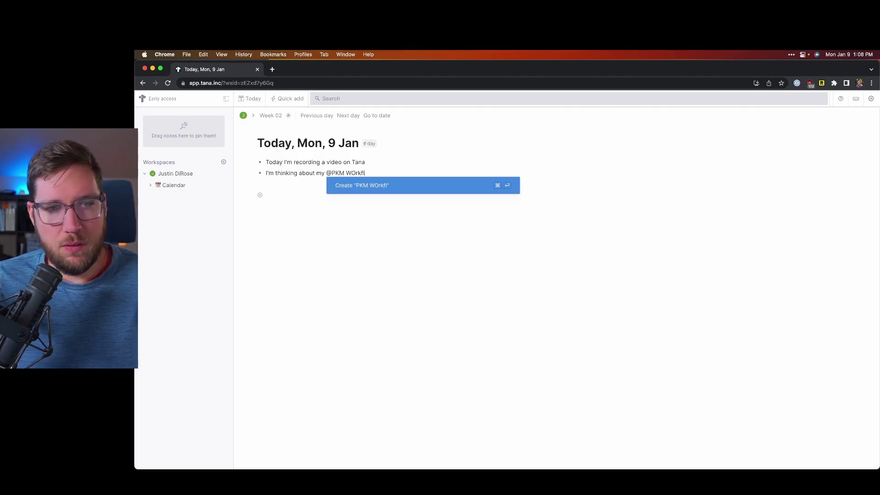
key("BackSpace")
key("BackSpace")
type("orkflow")
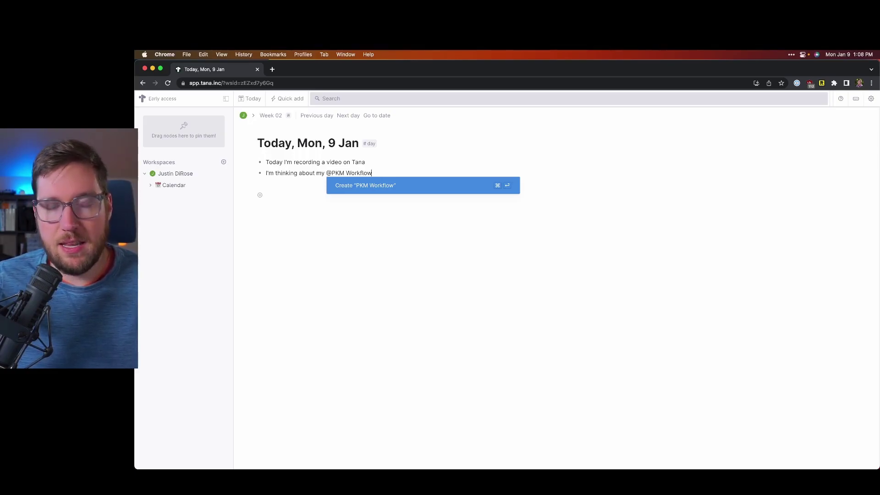
key("super+Return")
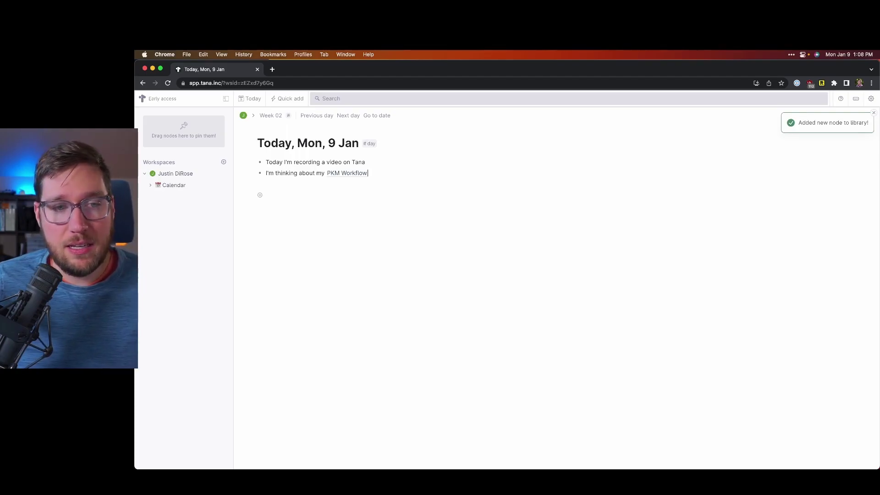
On the PKM Workflow page, add 'January 2023' with a nested note about expanding beyond Obsidian.
left_click(353, 173)
left_click(335, 168)
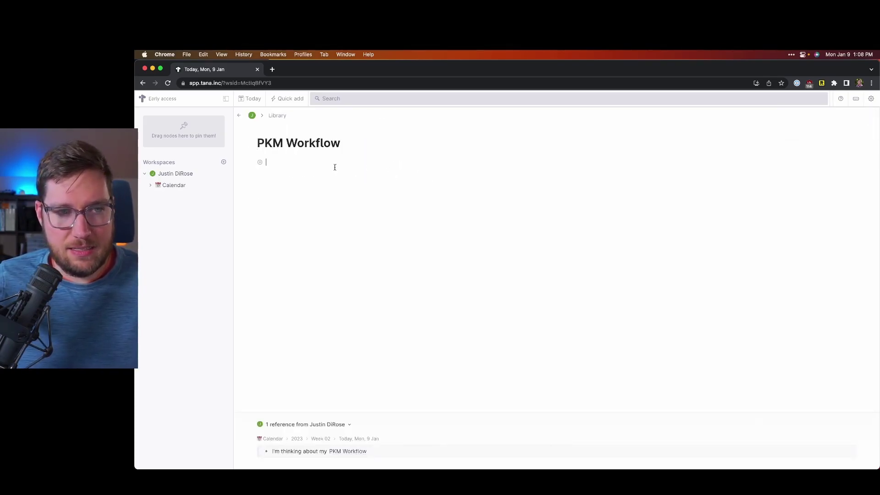
type("January 202")
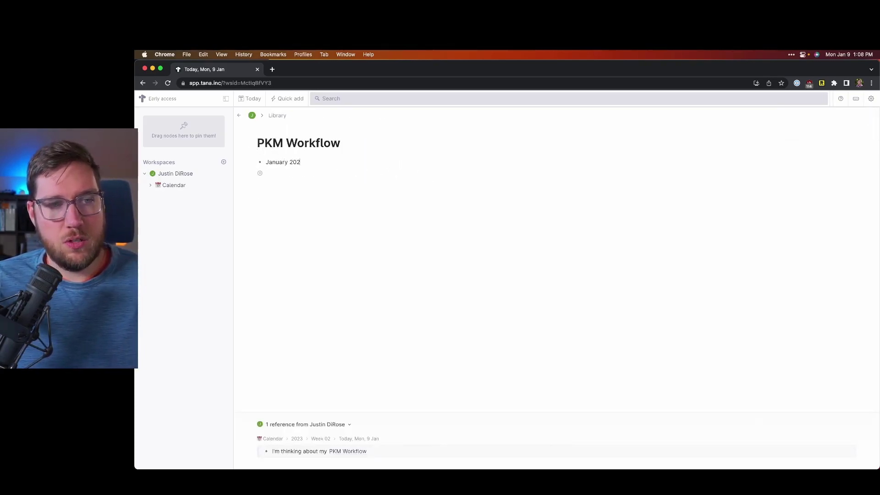
type("3")
key("Return")
key("Tab")
type("I'm thin")
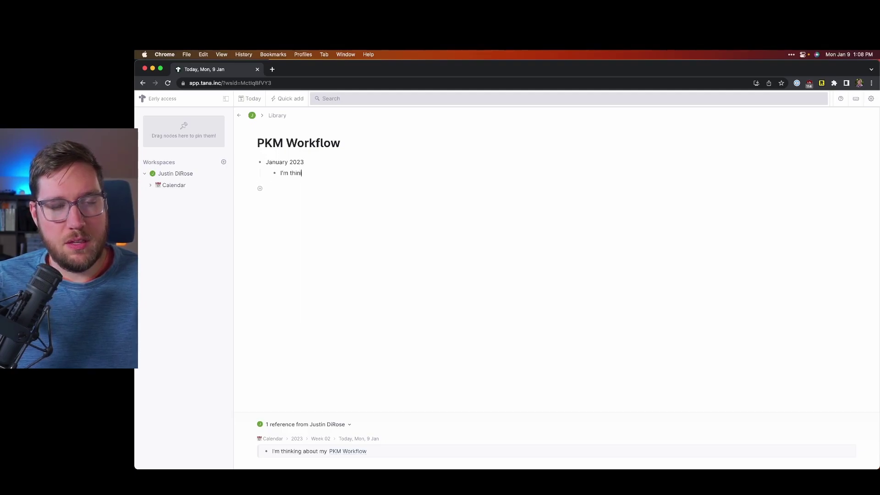
type("king about expanding the nu")
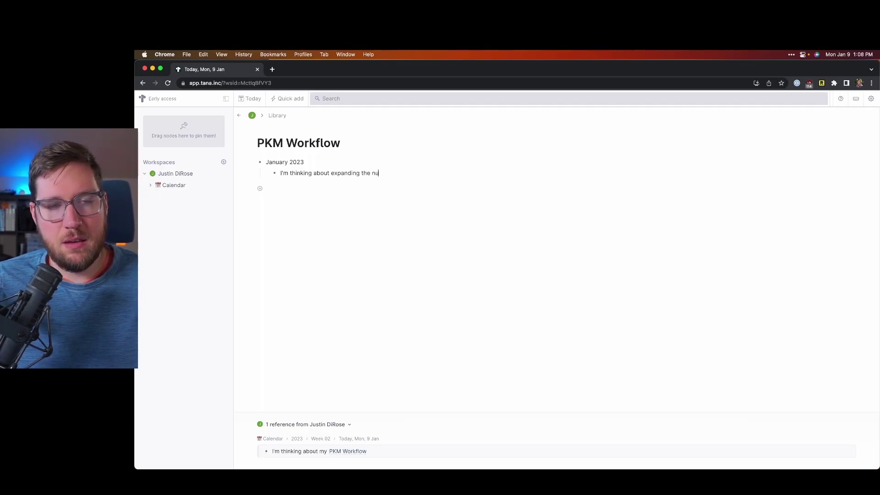
type("mber of apps I'")
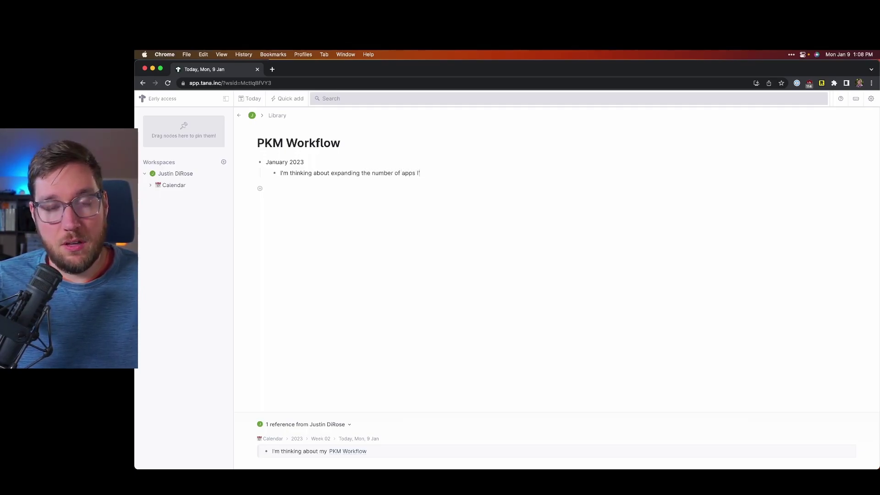
type("m using from just Obsidian.")
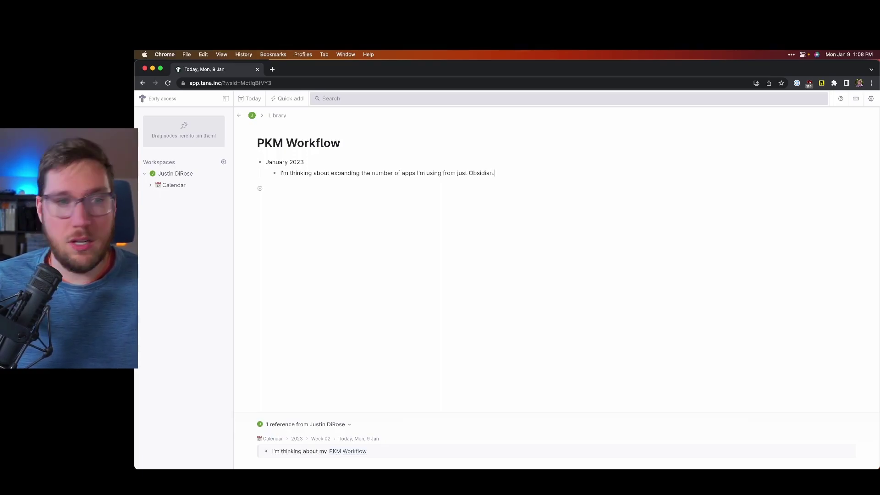
left_click(238, 115)
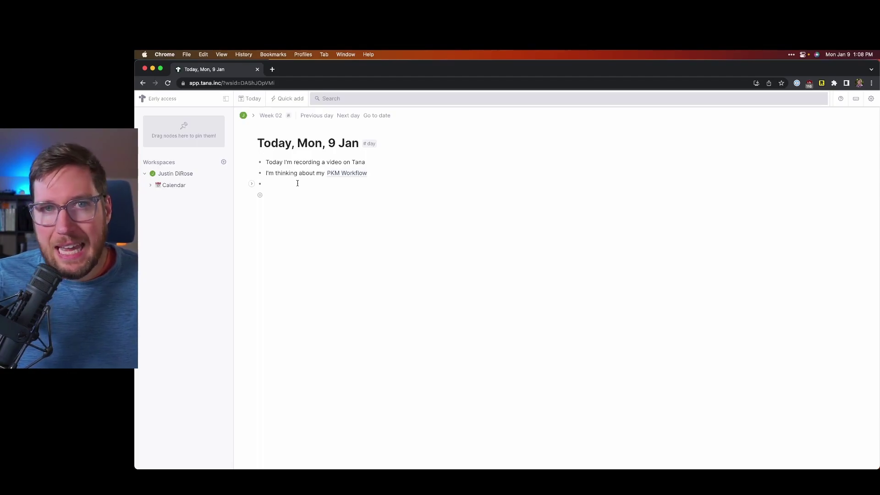
Add a third note 'Publish Tana Video' tagged with a newly created #project supertag.
left_click(297, 183)
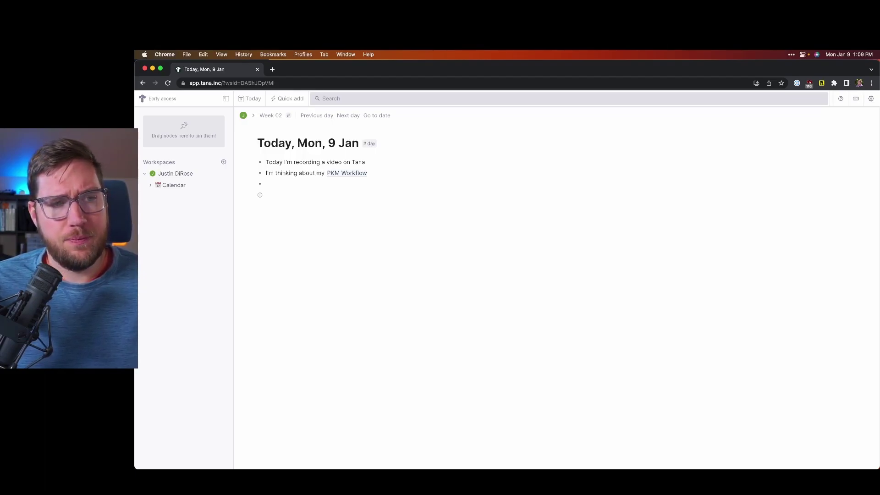
type("ish Tana V")
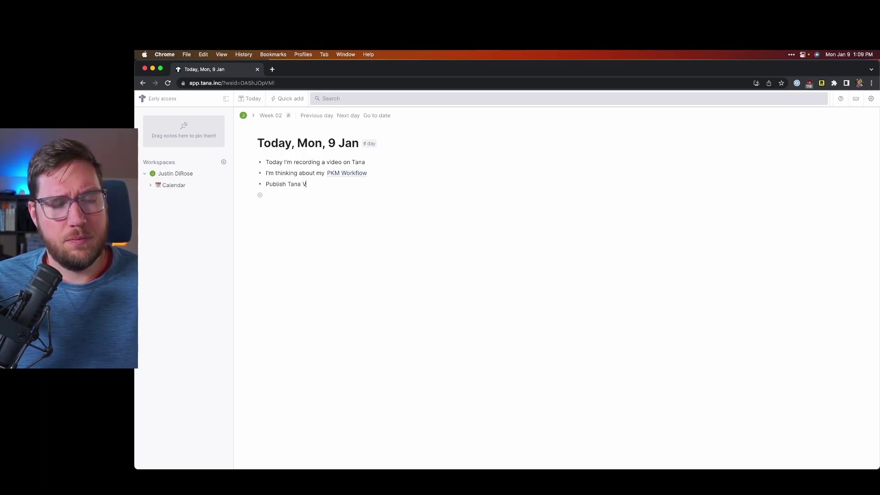
type("ideo #")
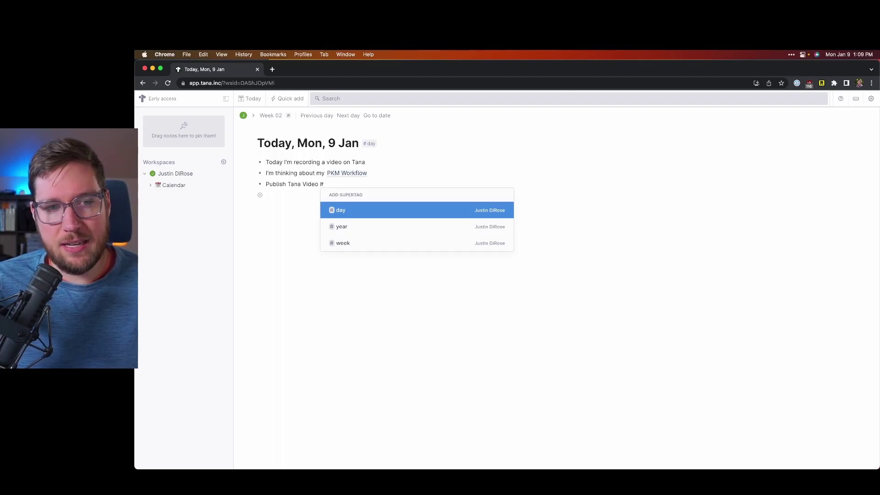
type("project")
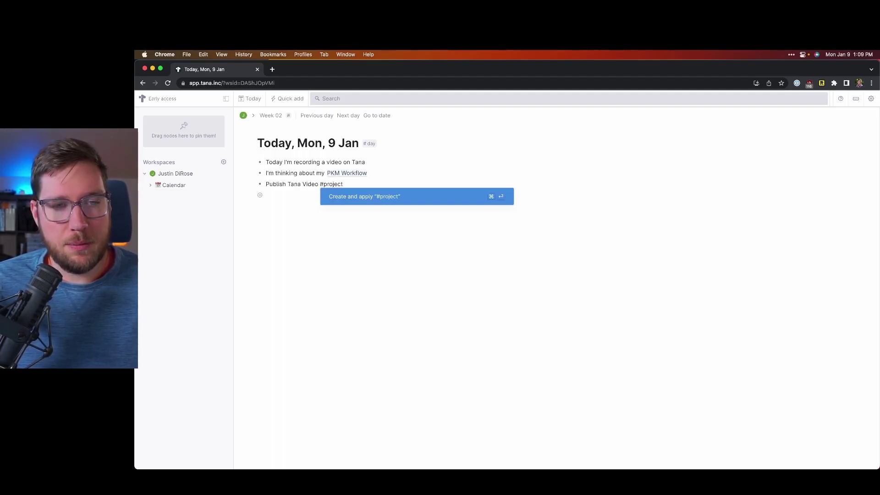
key("Return")
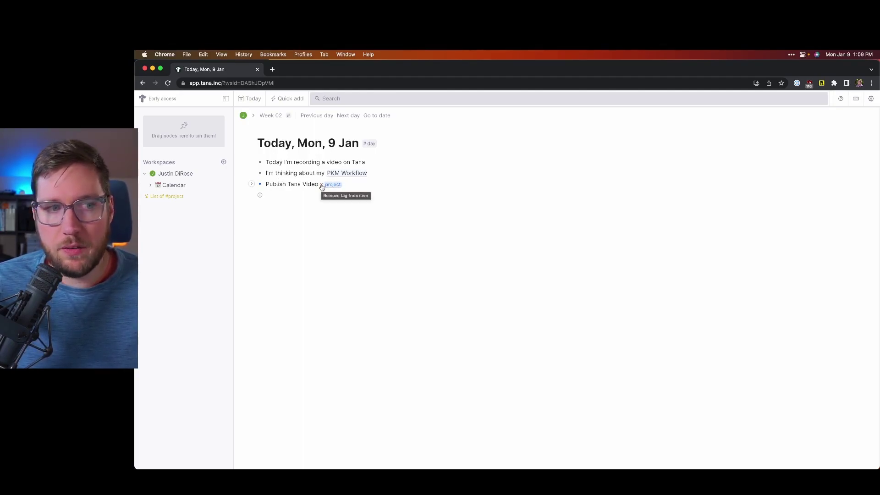
In the #project list, add a node 'Create a video on Get Outline' tagged #project.
left_click(158, 197)
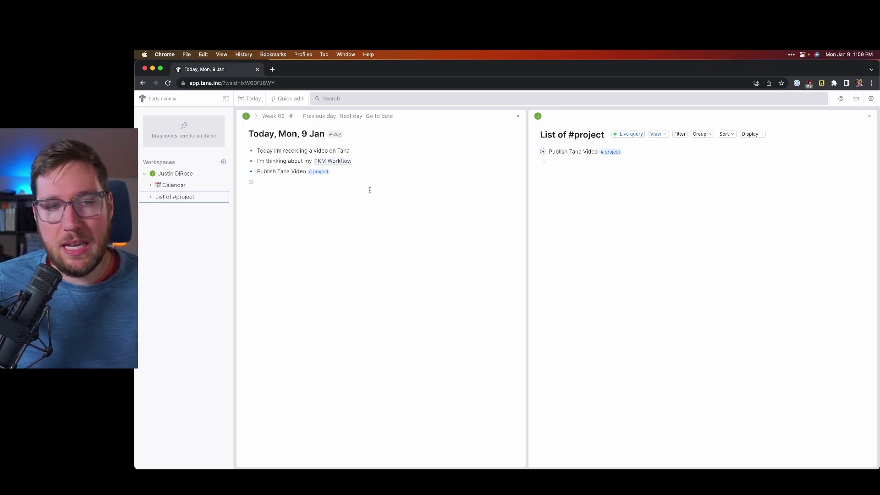
left_click(302, 182)
type("Pu")
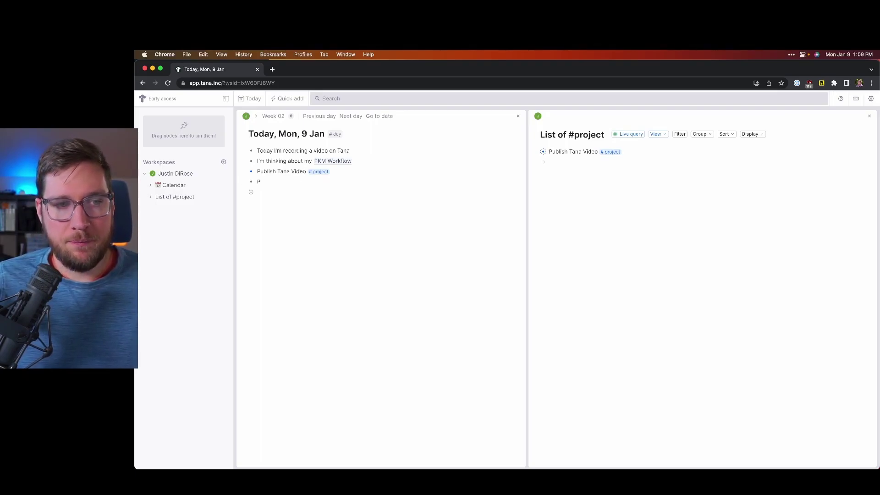
key("BackSpace")
type("Create a video on")
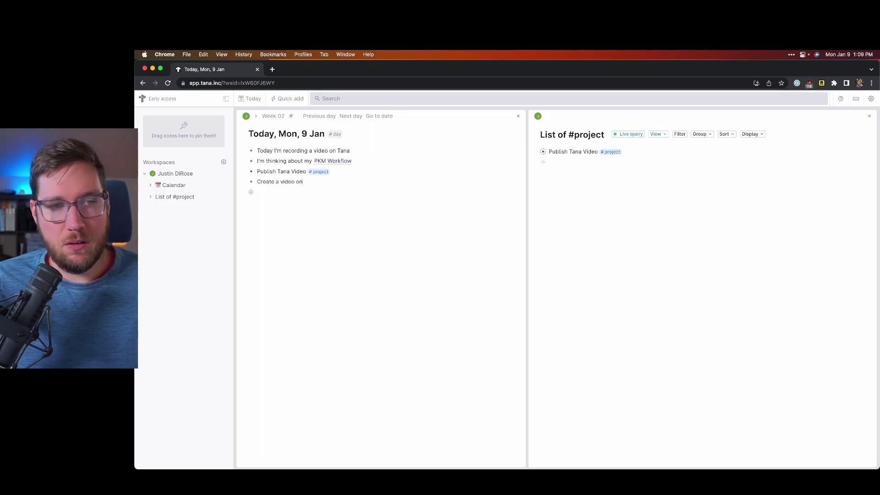
type(" Get Outline #")
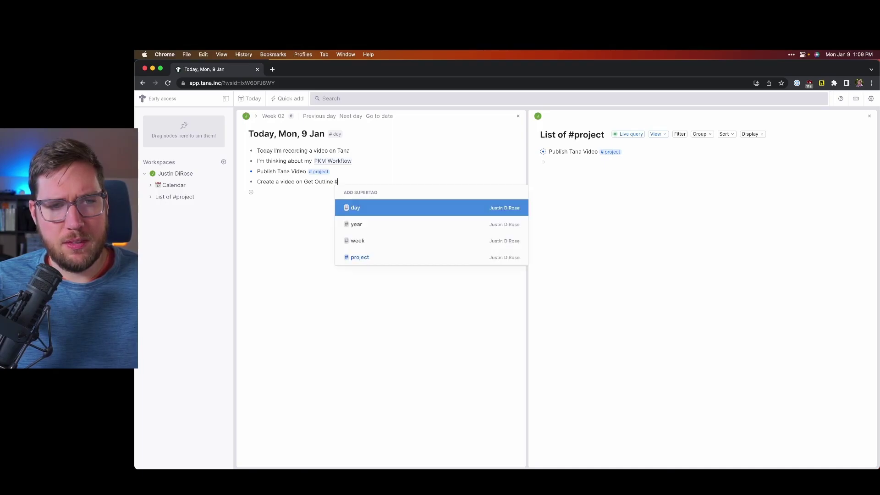
key("Down")
key("Down")
key("Down")
key("Return")
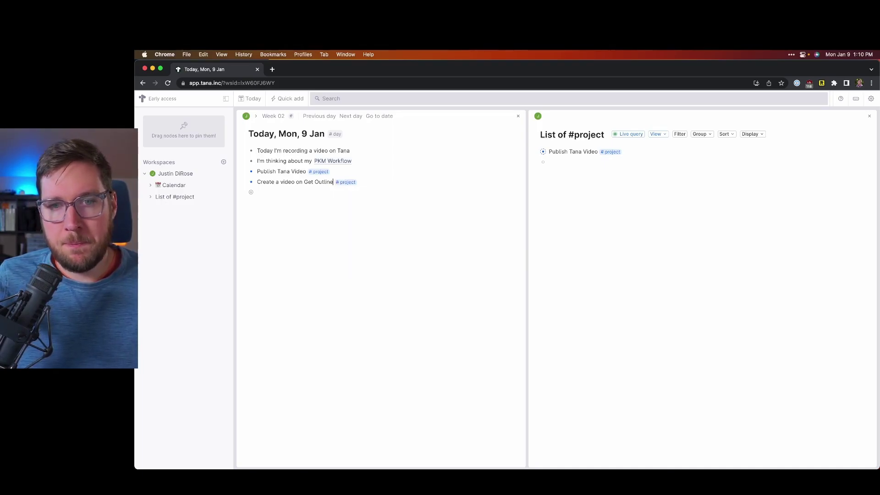
Tag Publish Tana Video with a new #pkm supertag and the Get Outline node with a new #app supertag.
left_click(646, 215)
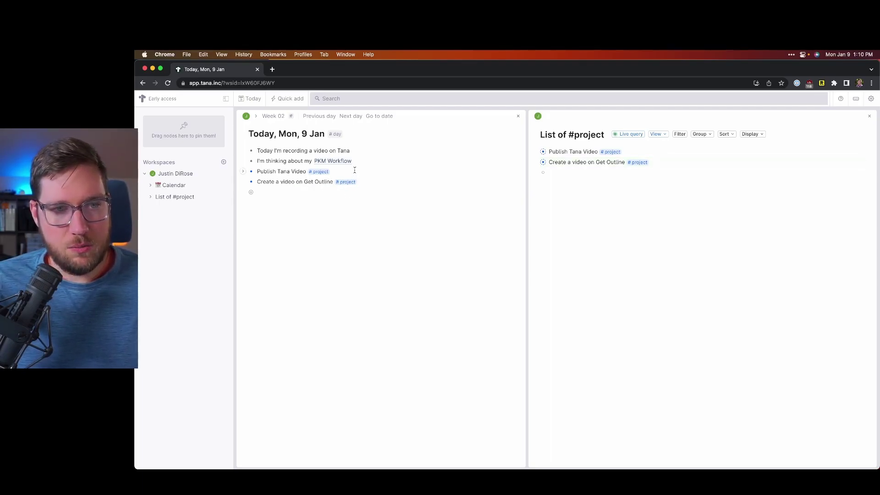
type("#pkm")
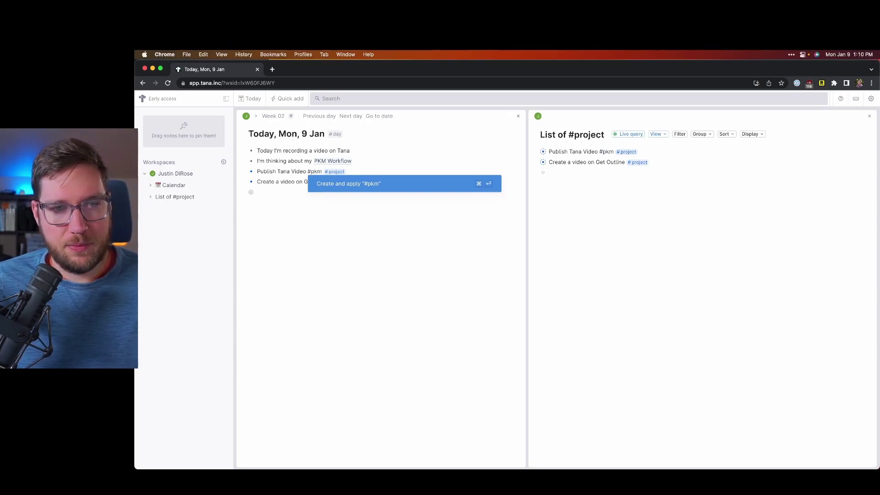
key("Return")
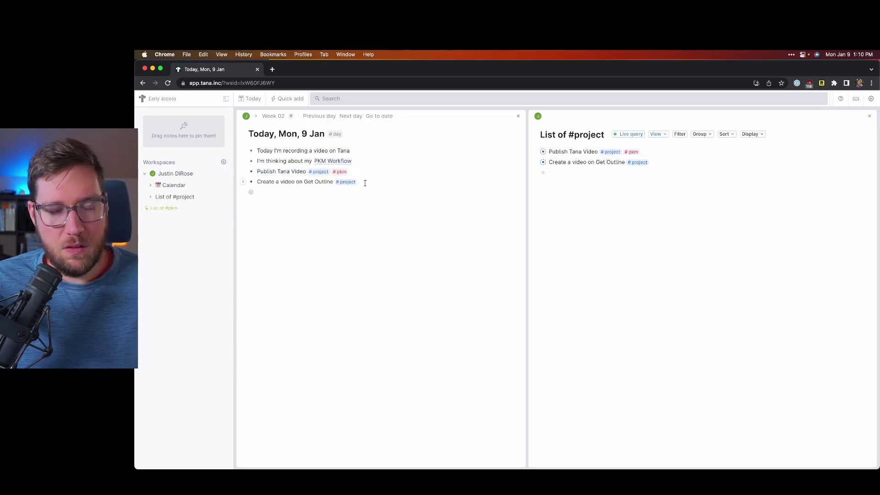
left_click(364, 183)
type("#app")
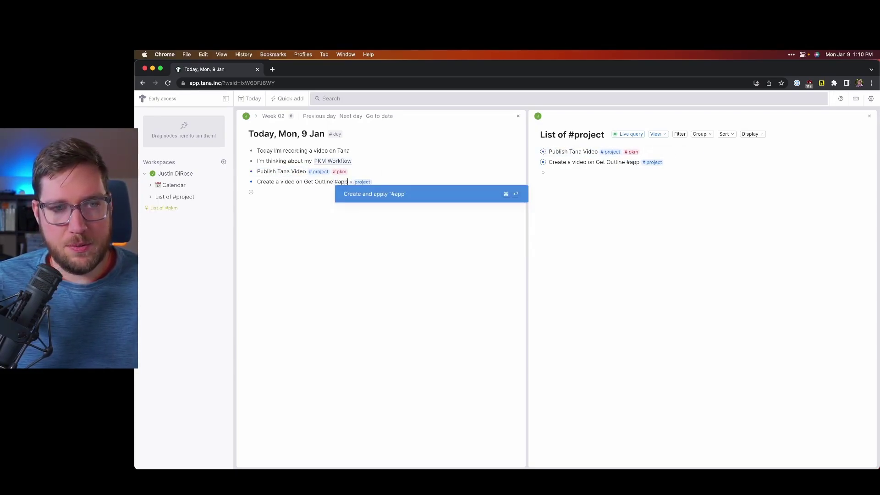
key("Return")
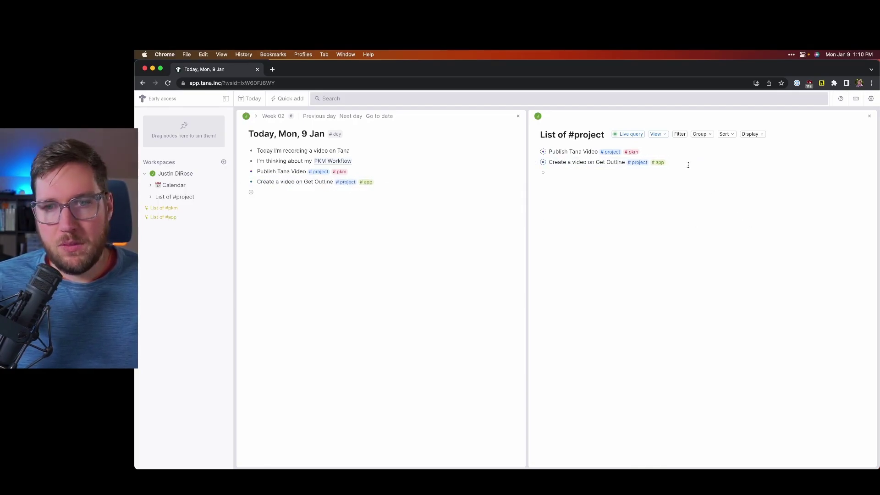
Try filtering the project list by the #pkm tag, then remove that filter.
left_click(681, 135)
left_click(550, 152)
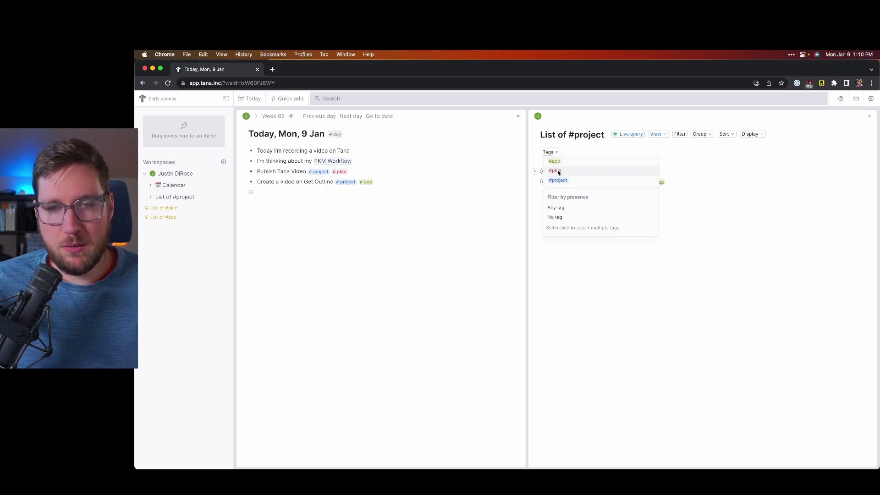
left_click(557, 171)
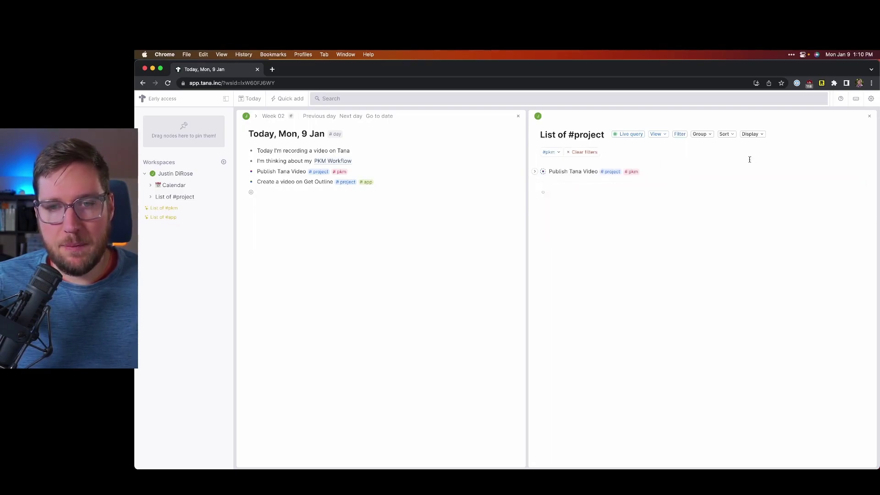
left_click(571, 153)
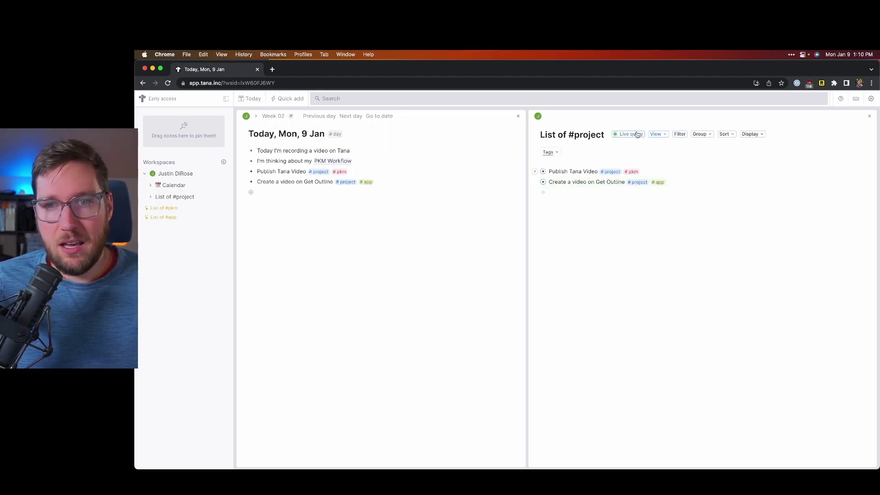
Add an AND #pkm clause to the list's live query, run it once and close the editor.
left_click(630, 135)
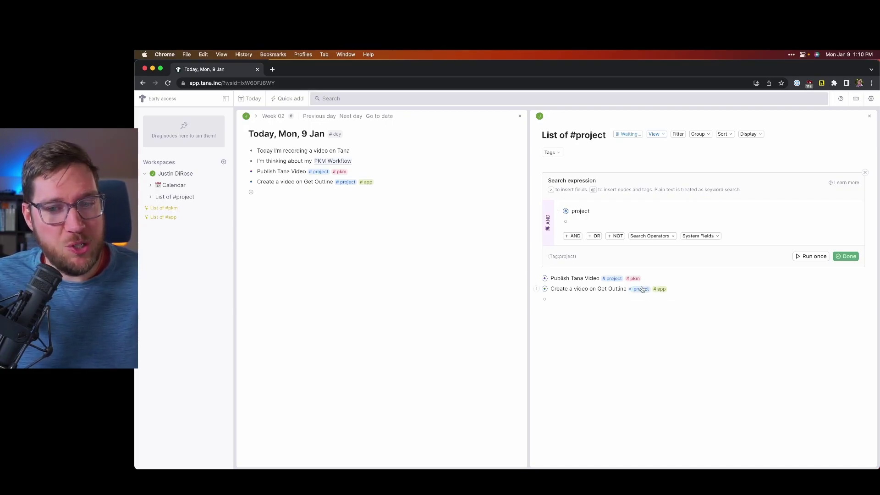
left_click(573, 236)
type("#p")
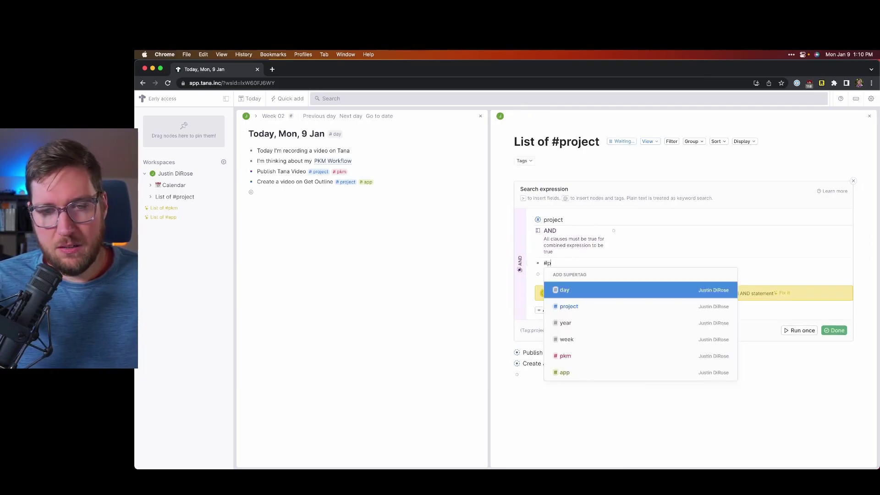
type("km")
key("Return")
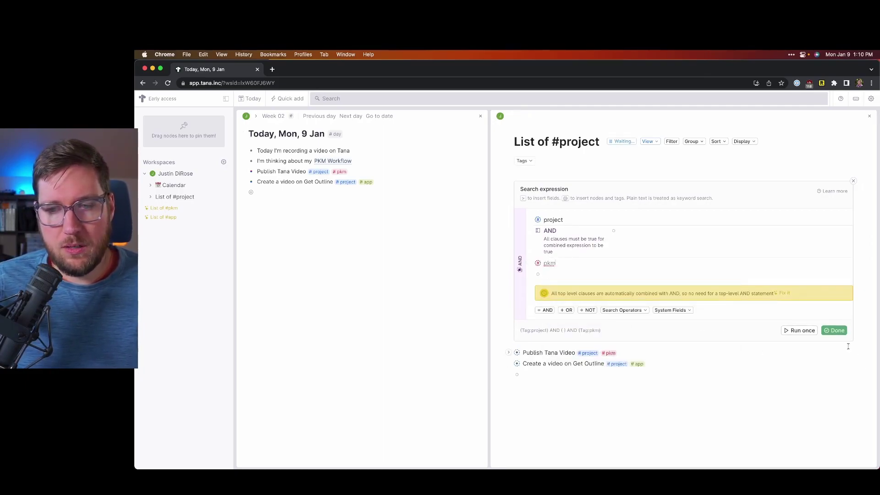
left_click(798, 330)
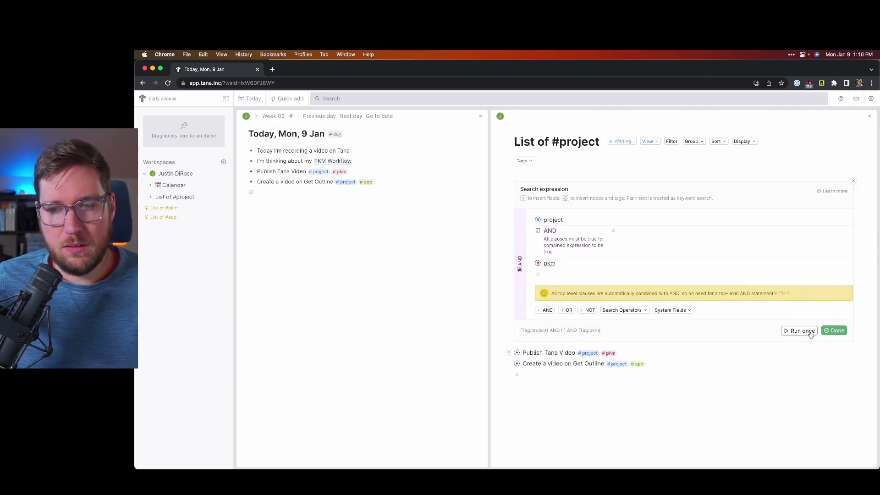
left_click(834, 330)
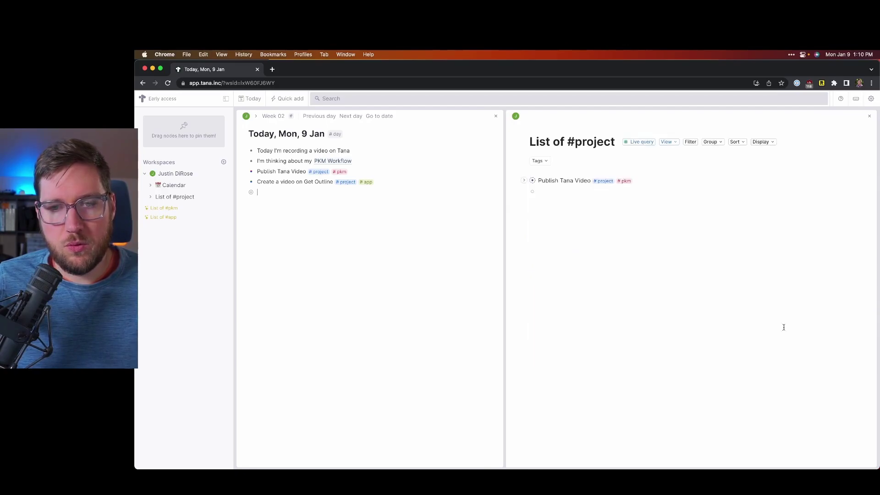
Replace the whole 'List of #project' title with 'Effective PKM Projects'.
left_click(547, 162)
left_click(645, 317)
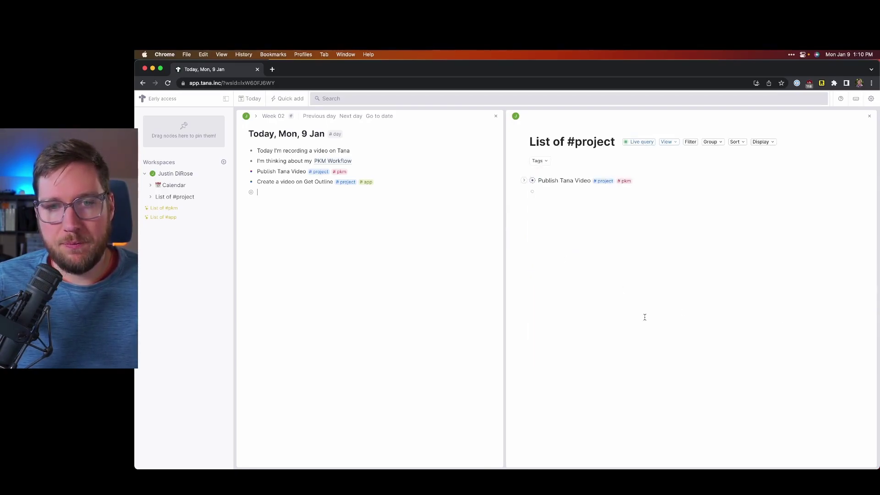
double_click(558, 142)
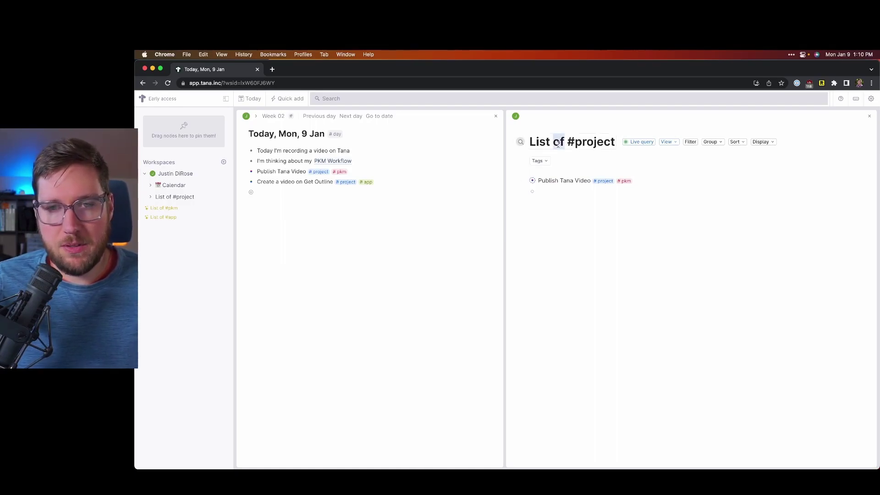
key("ctrl+a")
type("Eff")
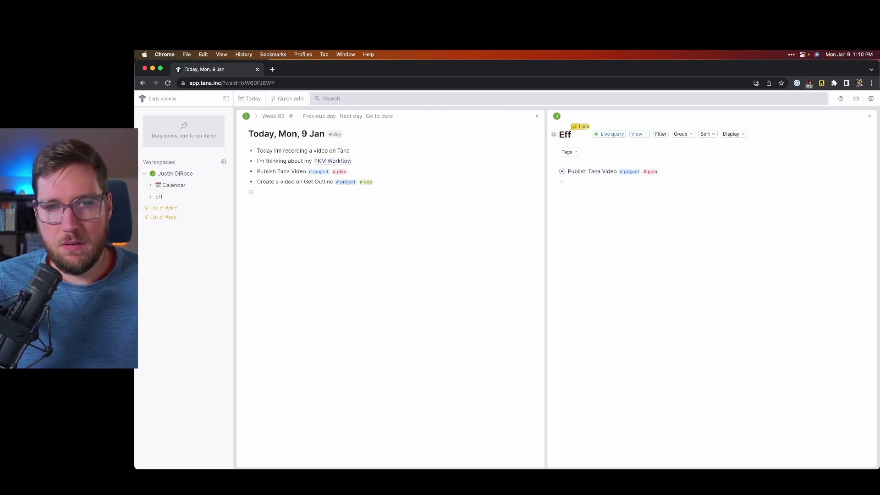
type("ective PKM Proje")
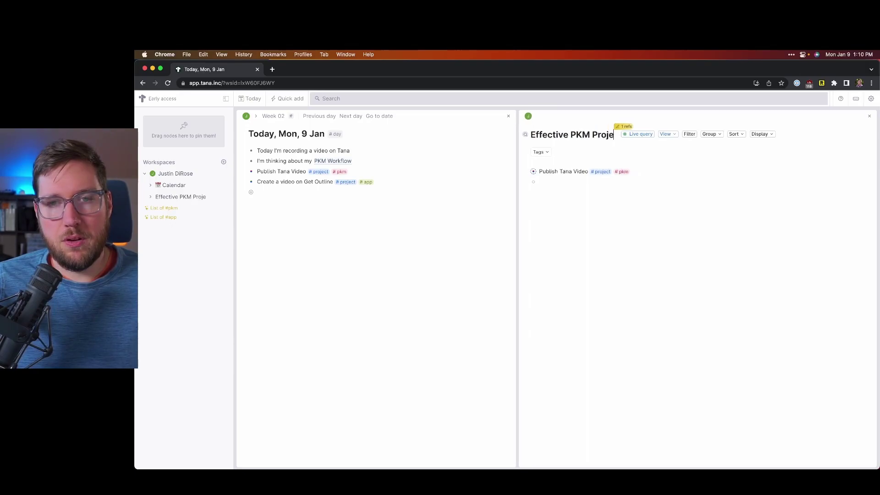
type("cts")
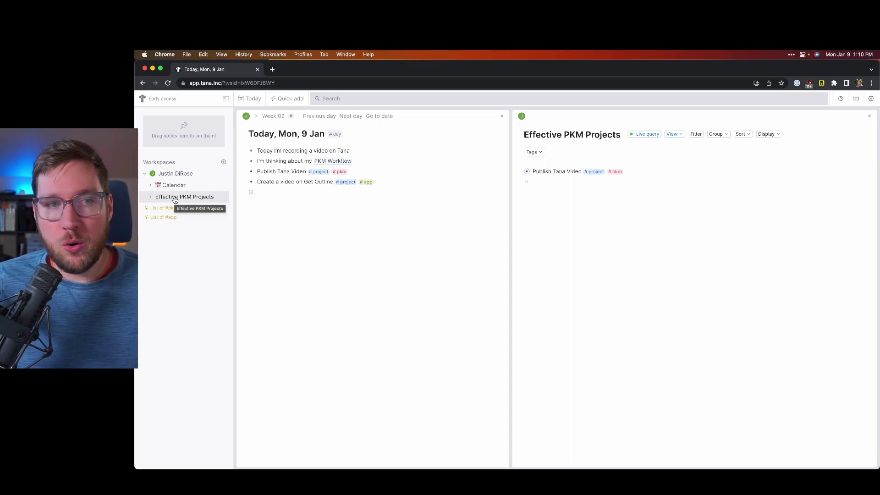
Switch the Effective PKM Projects view to Cards, then Table, then back to List.
left_click(175, 199)
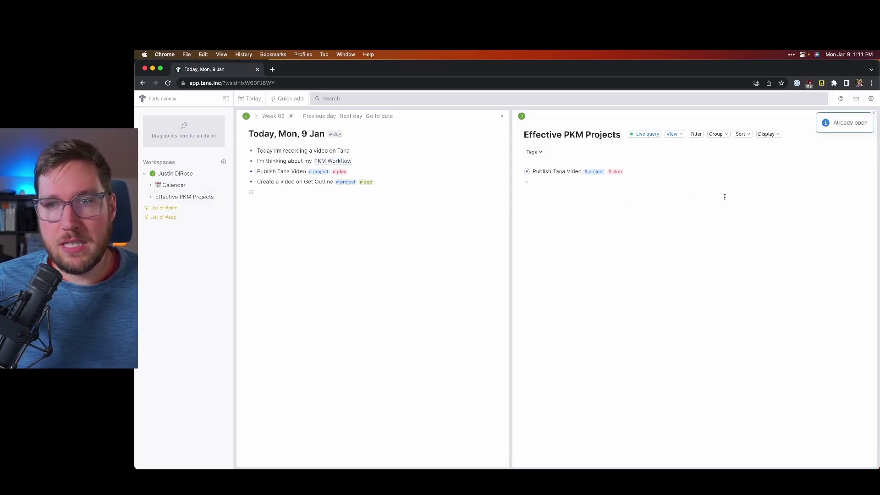
left_click(716, 134)
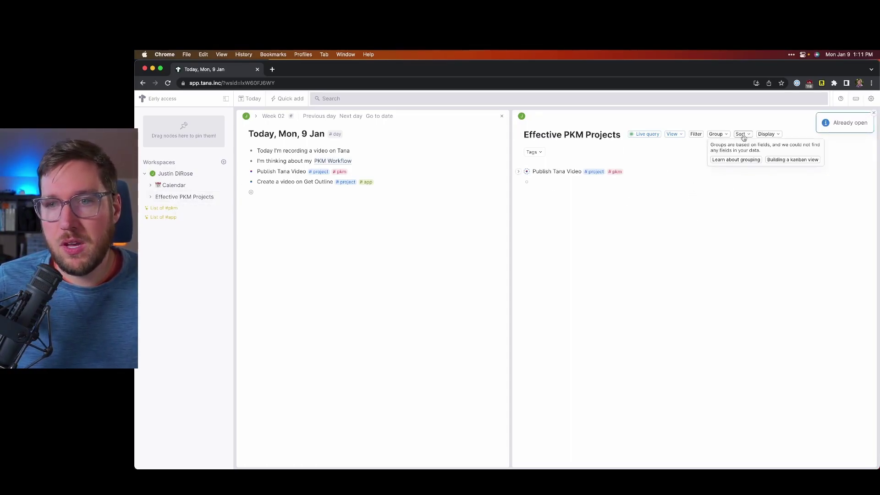
left_click(673, 134)
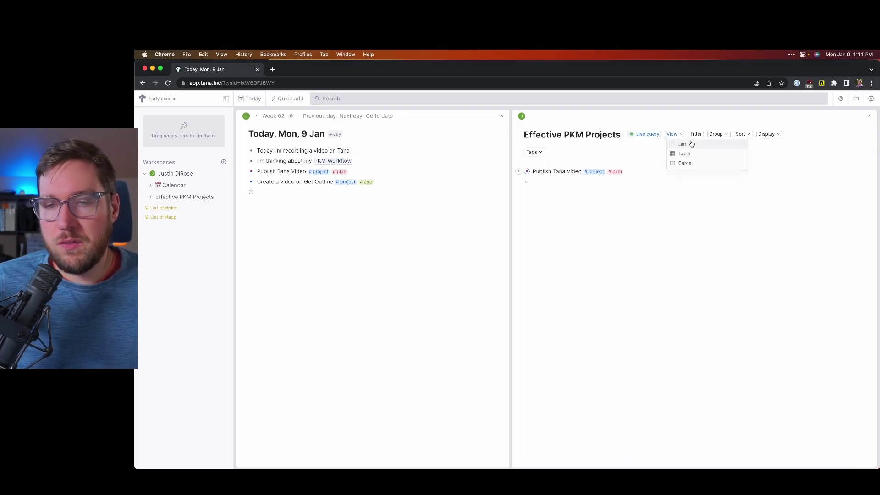
left_click(686, 163)
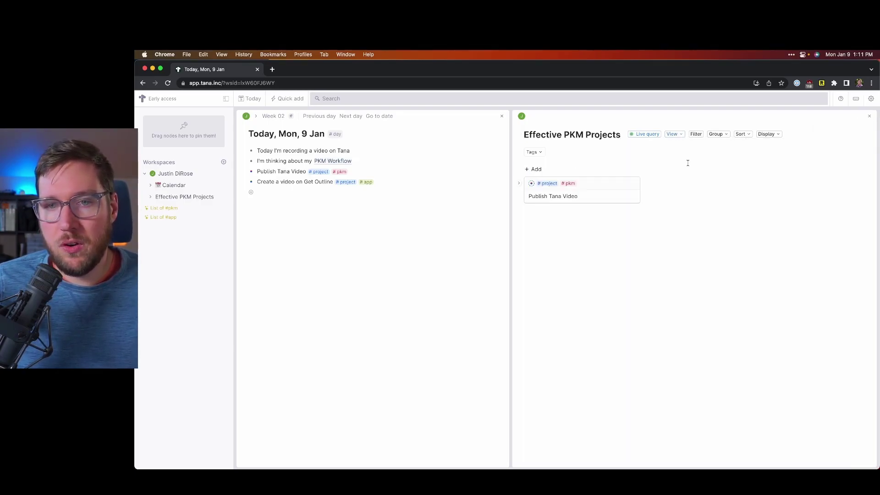
left_click(672, 135)
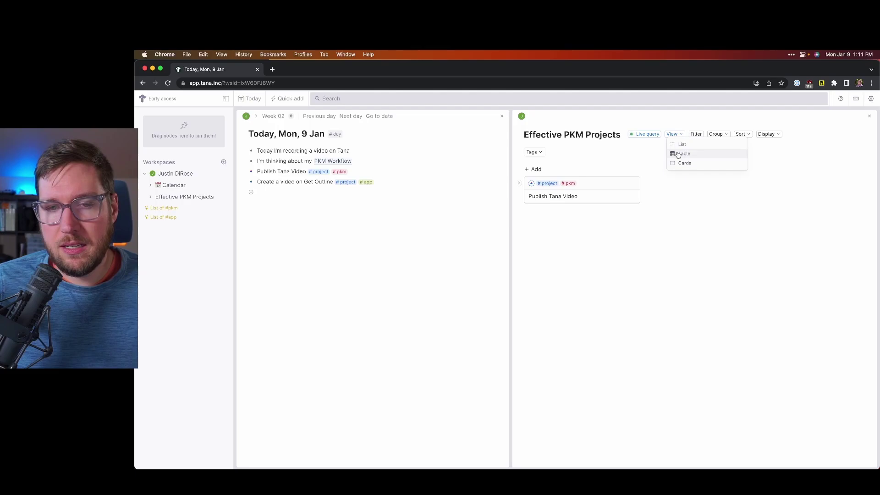
left_click(679, 154)
left_click(673, 134)
left_click(690, 143)
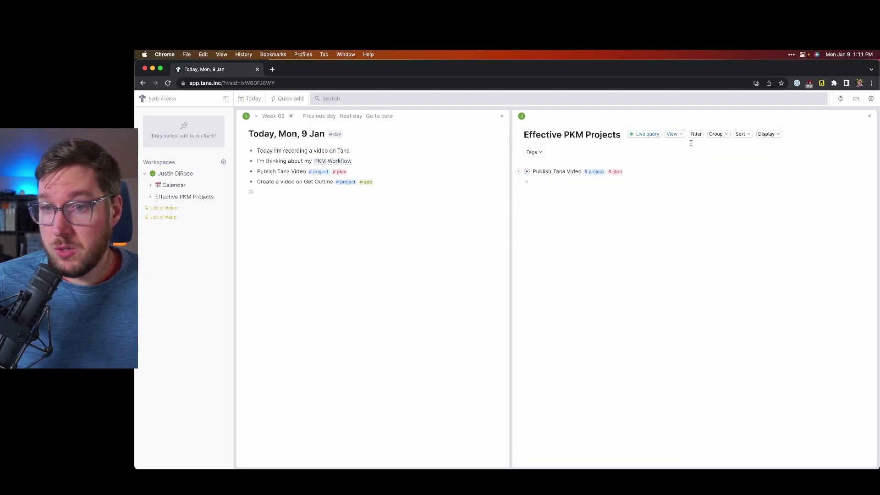
left_click(769, 135)
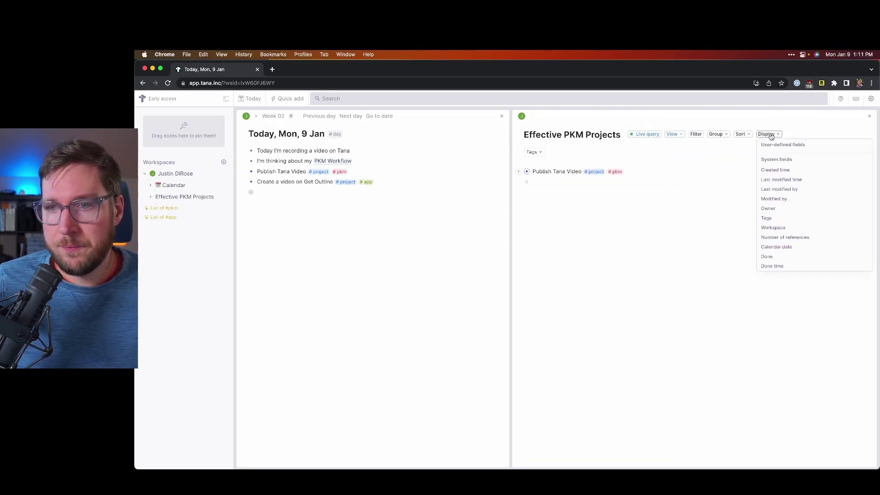
left_click(769, 135)
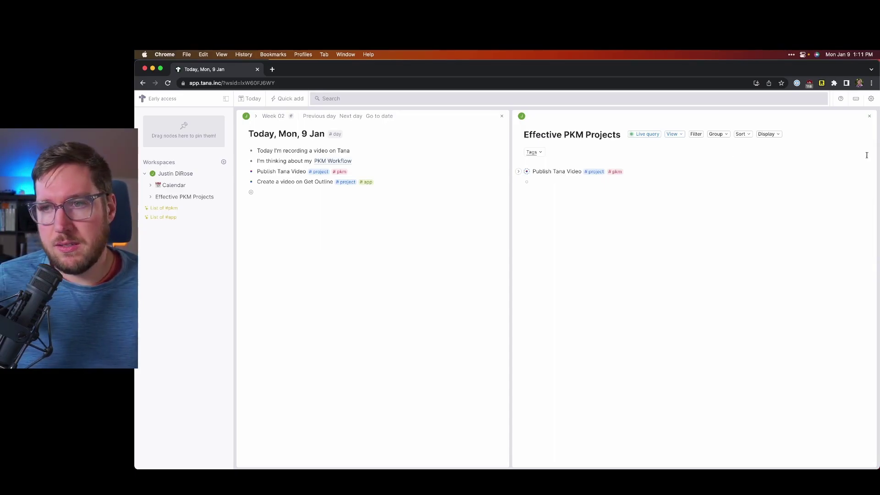
left_click(869, 116)
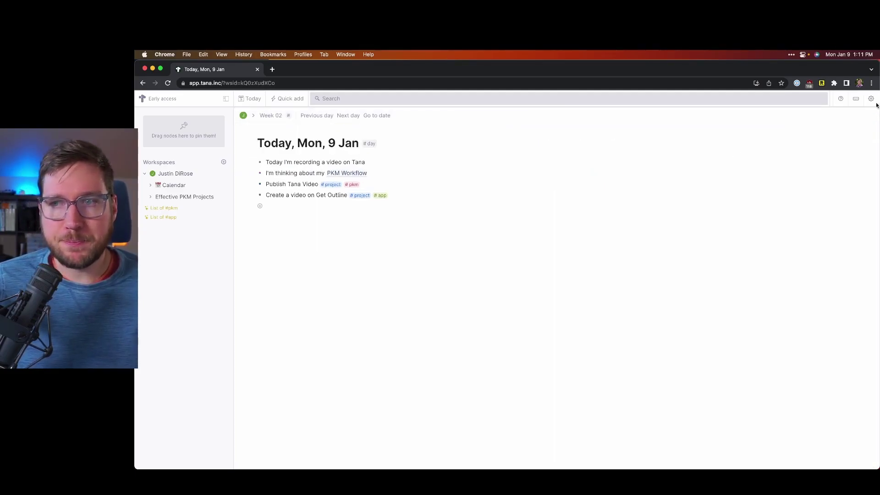
left_click(871, 99)
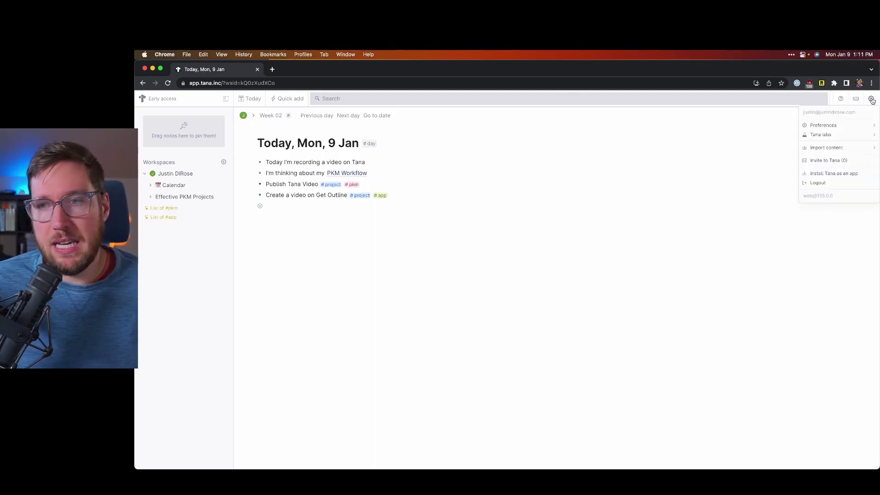
mouse_move(816, 131)
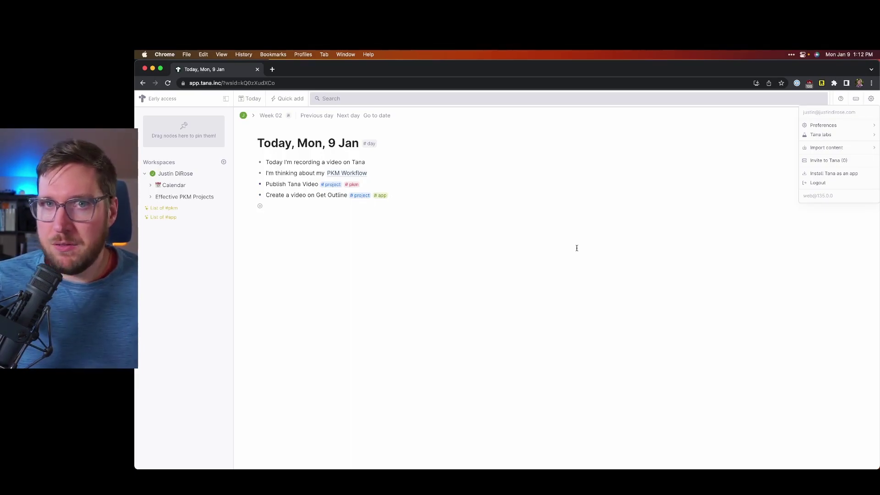
left_click(519, 248)
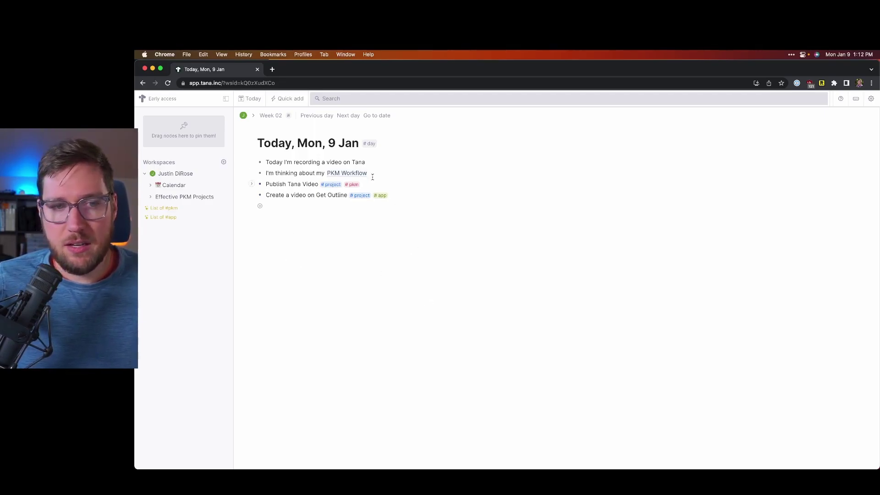
Quick-add 'Quick add 1' and 'Something else' to today's page, then return to Mon, 9 Jan.
left_click(341, 177)
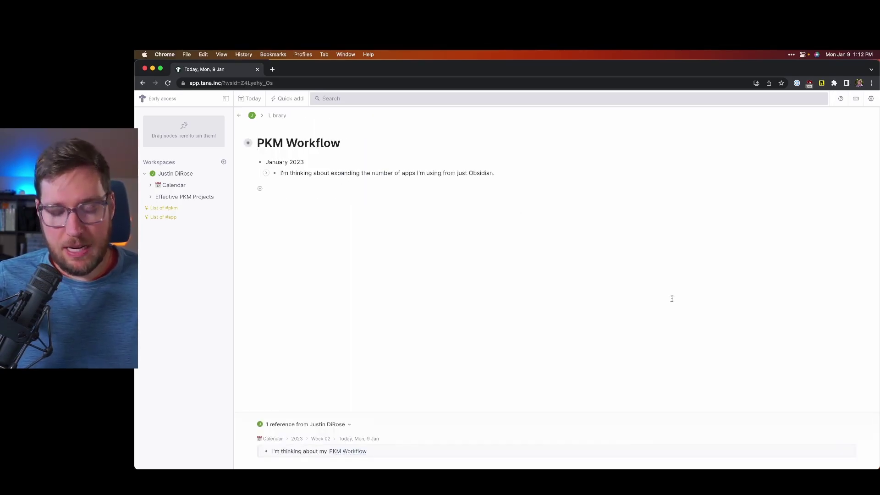
key("super+e")
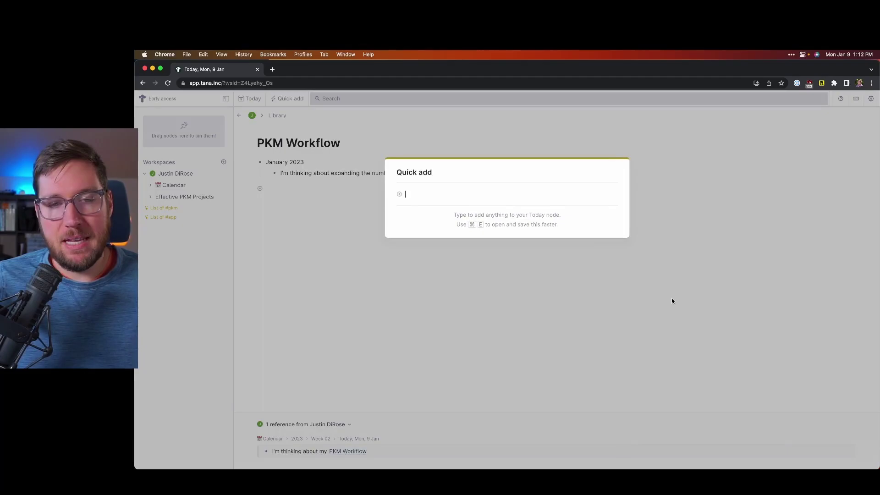
type("Quick add 1")
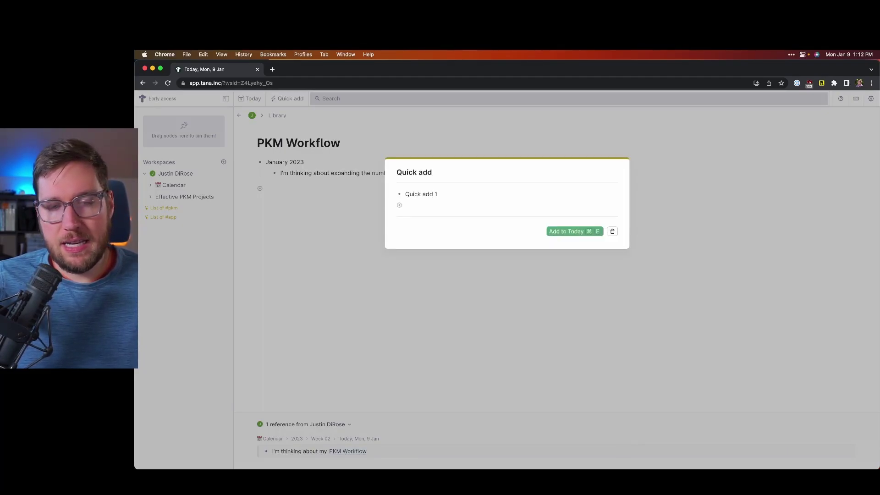
key("Return")
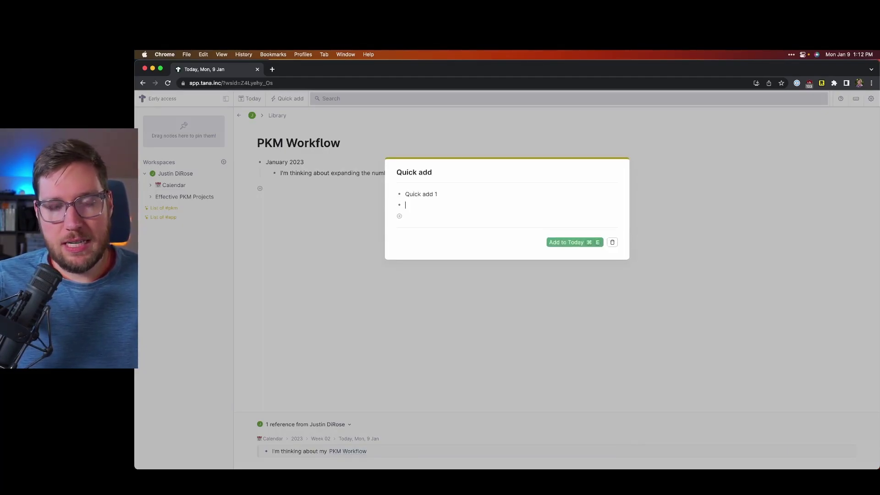
type("Something else")
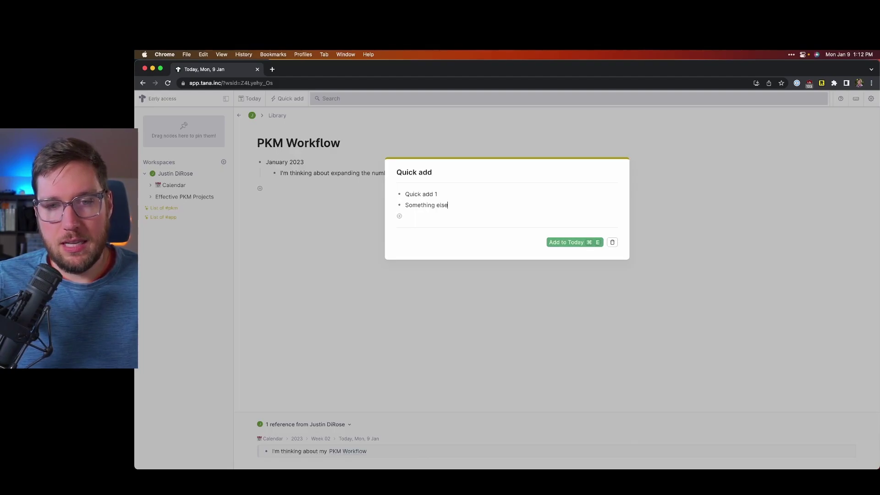
key("super+e")
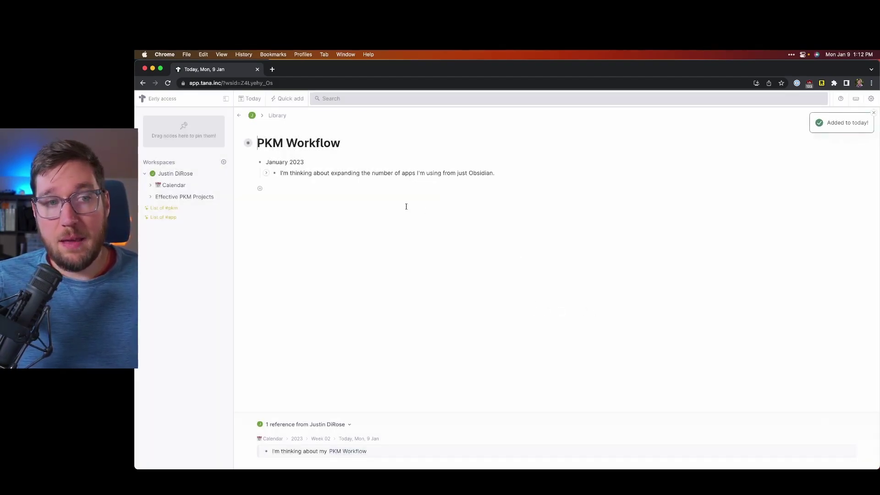
left_click(250, 98)
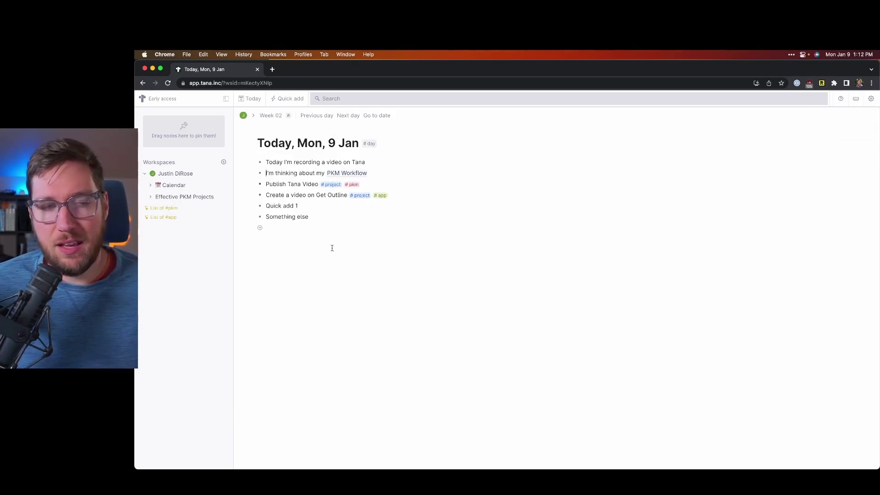
Navigate from Calendar through the Week 02 and 2023 pages to the workspace home page.
left_click(181, 186)
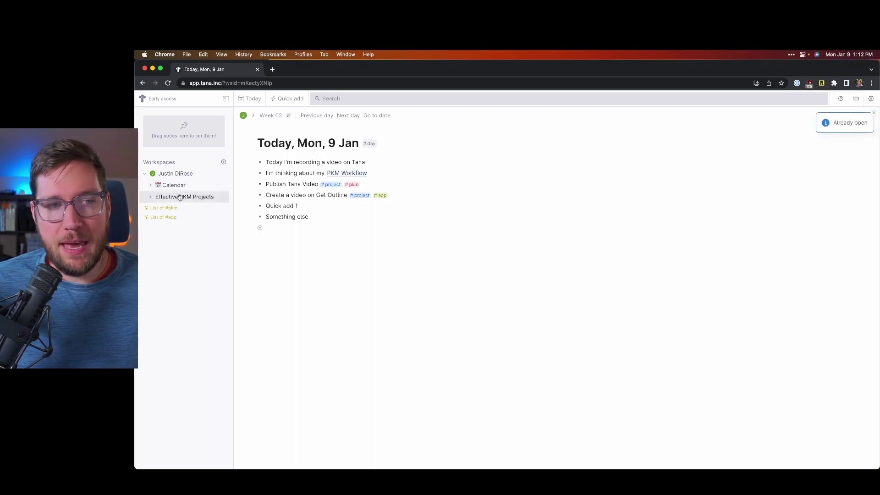
left_click(271, 116)
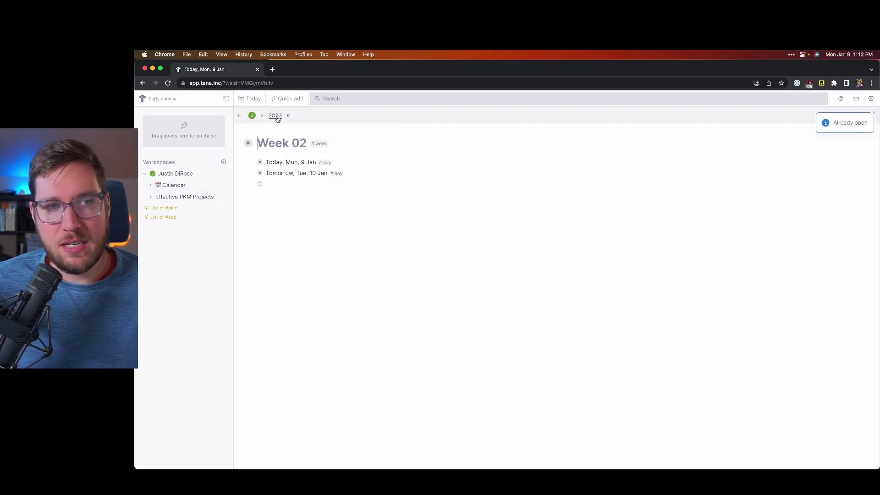
left_click(275, 115)
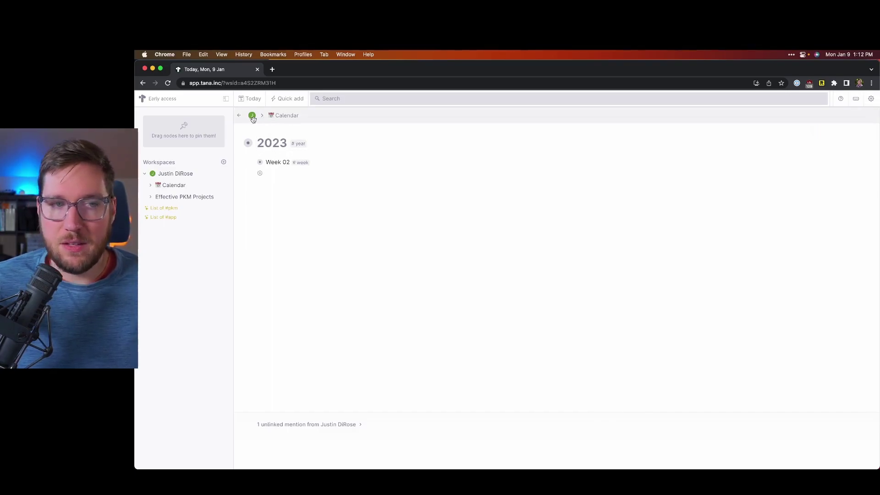
left_click(170, 176)
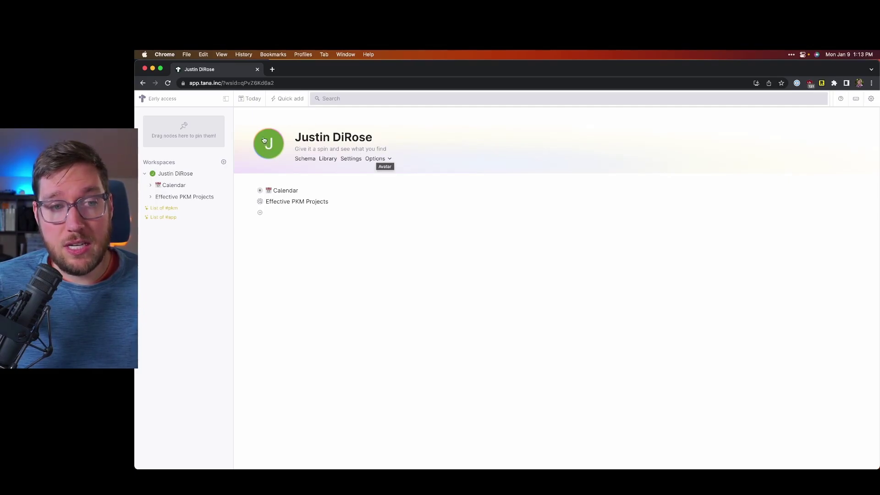
From the workspace Schema list, open the project supertag's configuration panel.
left_click(305, 159)
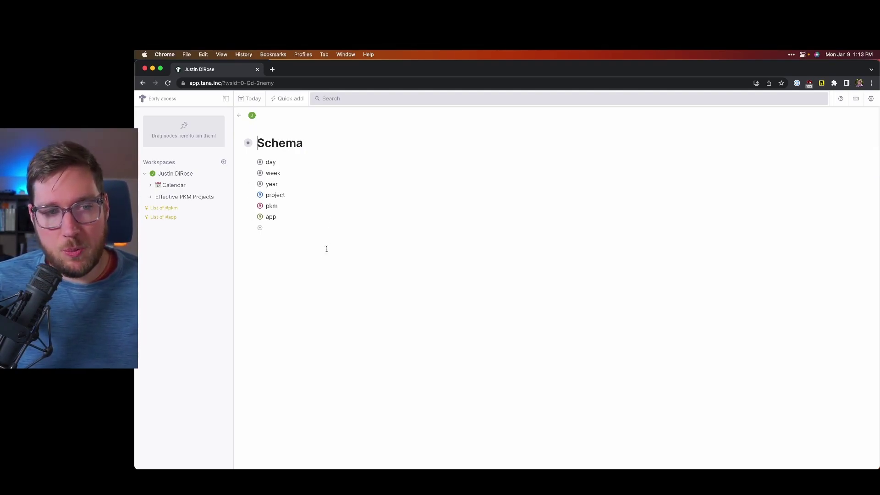
left_click(261, 197)
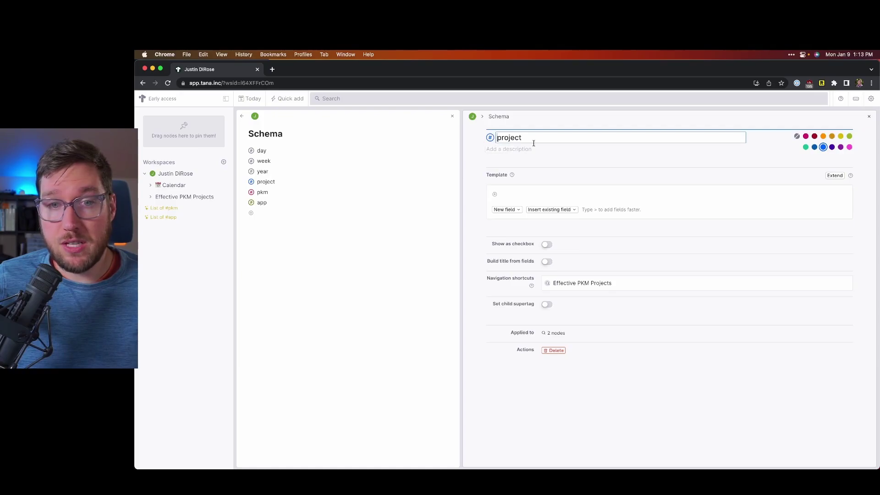
Add the system Name field to the project supertag's template.
left_click(506, 150)
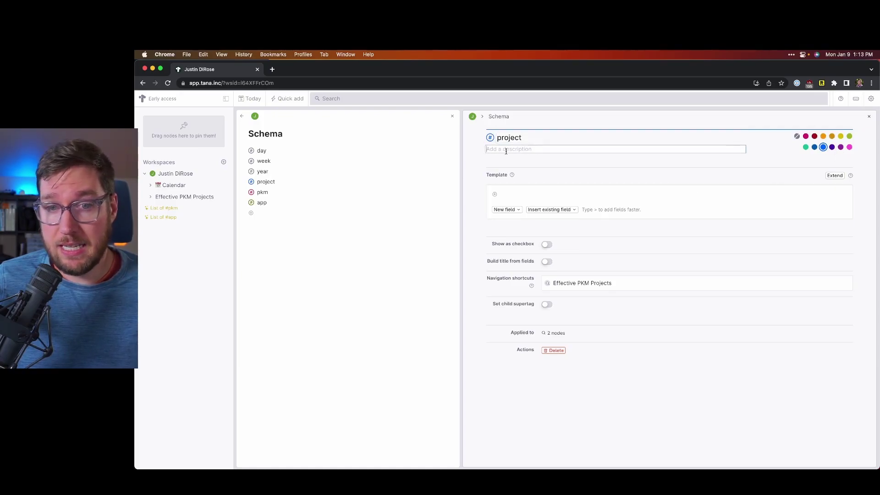
left_click(499, 195)
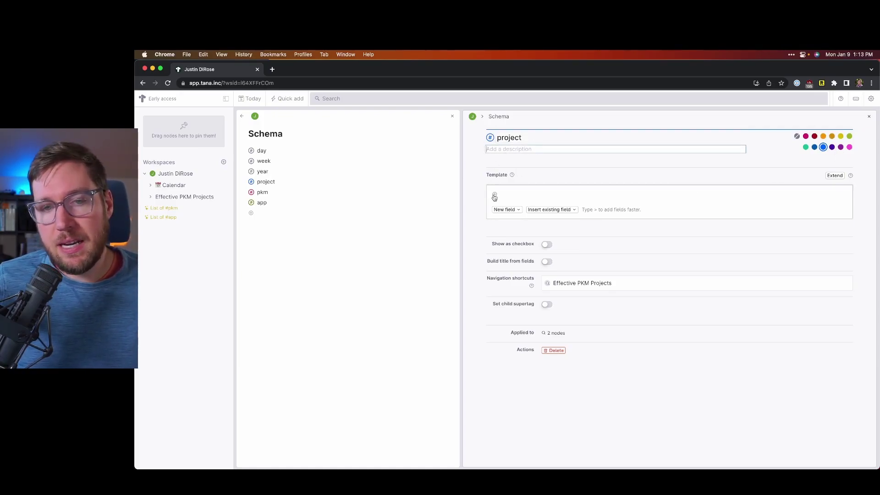
type("Name")
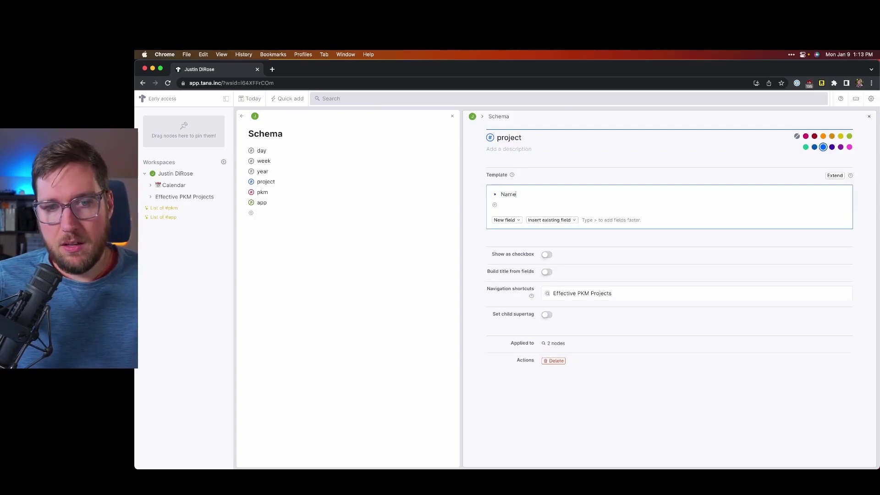
key("BackSpace")
key("BackSpace")
key("BackSpace")
type(">")
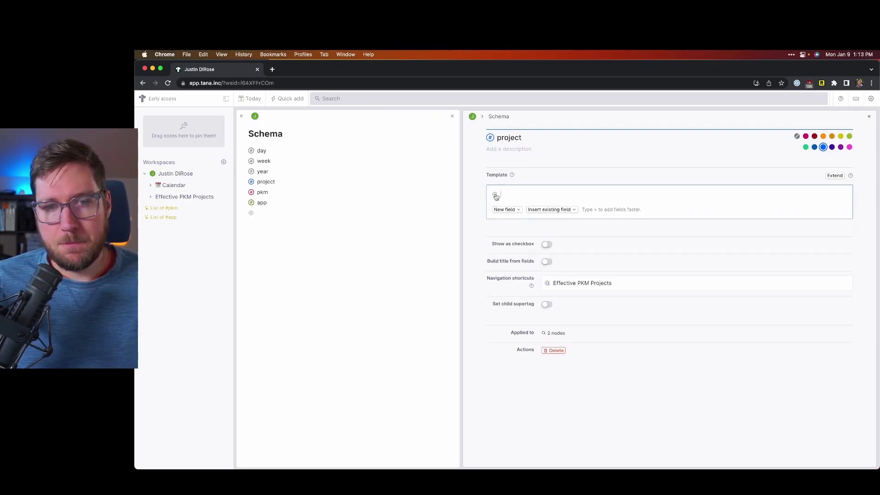
left_click(517, 201)
type("Name")
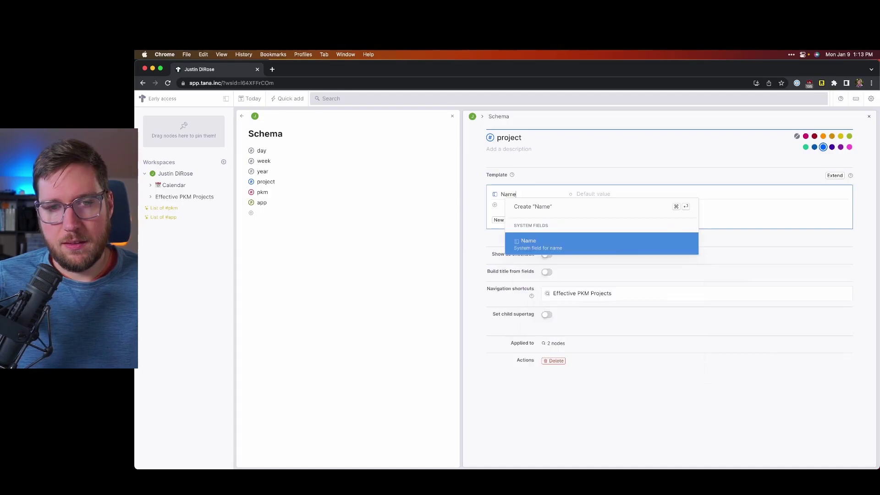
key("Return")
Create a new Due Date template field and turn on Show as checkbox.
left_click(495, 213)
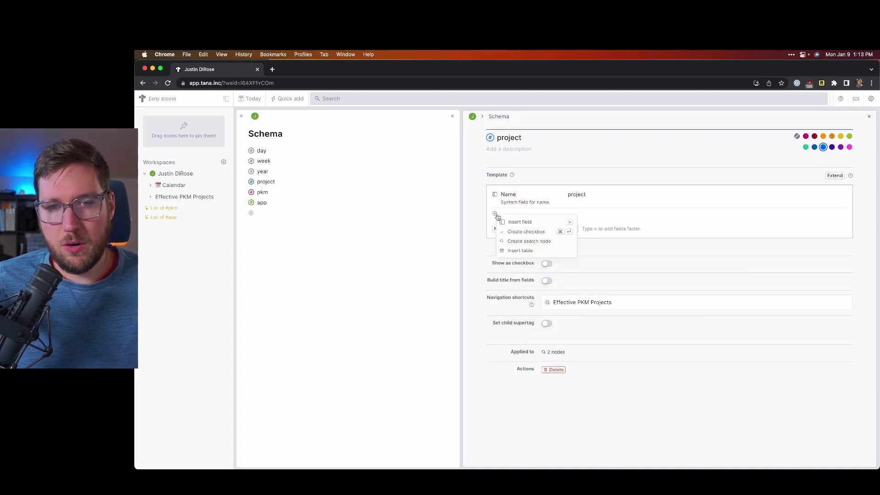
left_click(518, 221)
type("Due Date")
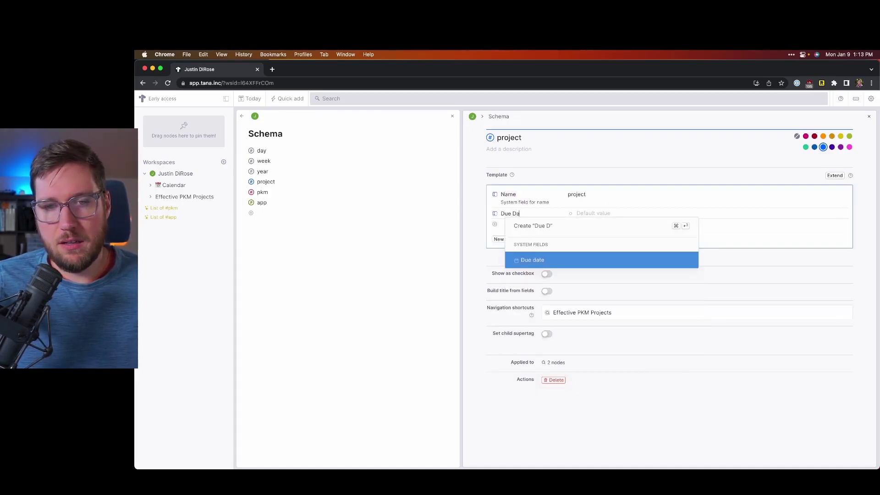
left_click(535, 233)
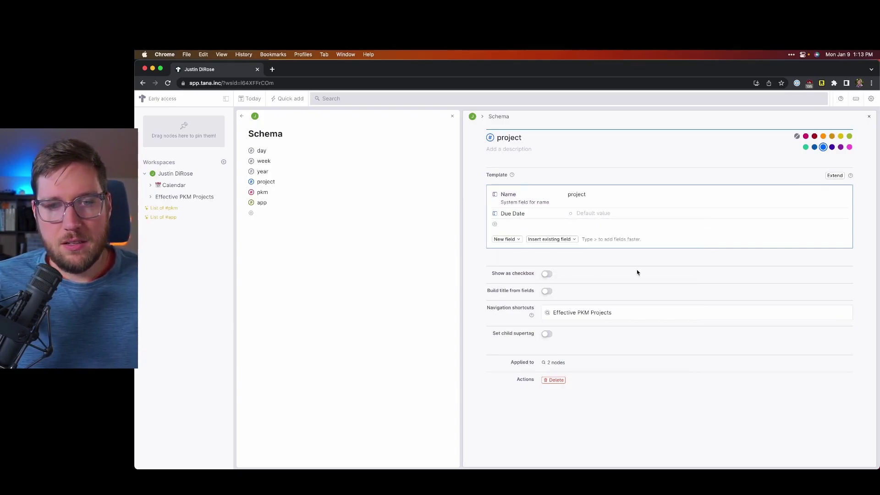
left_click(468, 177)
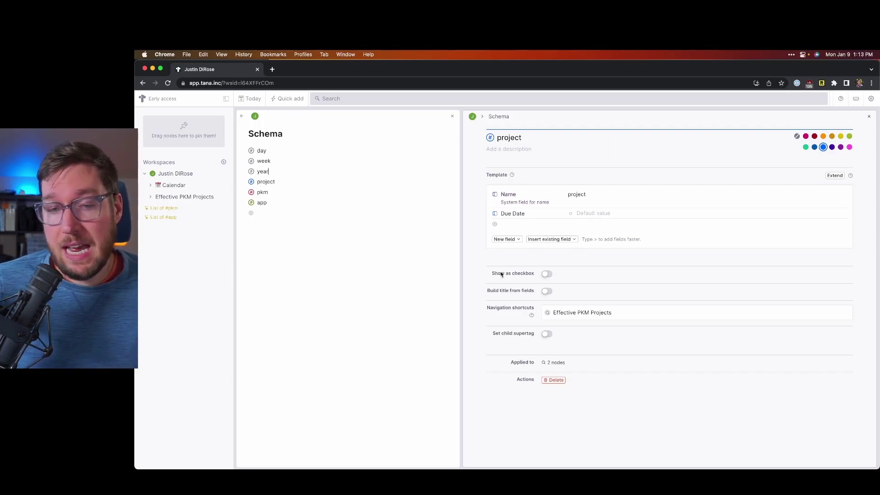
left_click(548, 274)
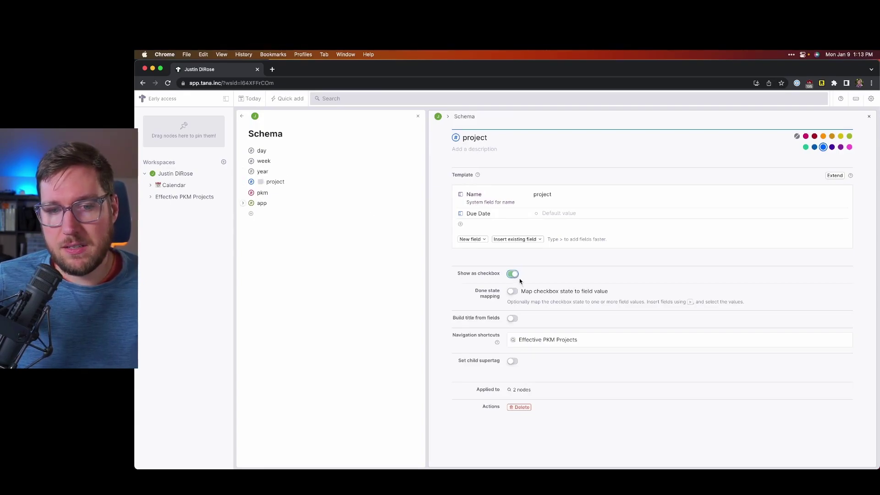
Turn Show as checkbox off for the project supertag.
left_click(514, 274)
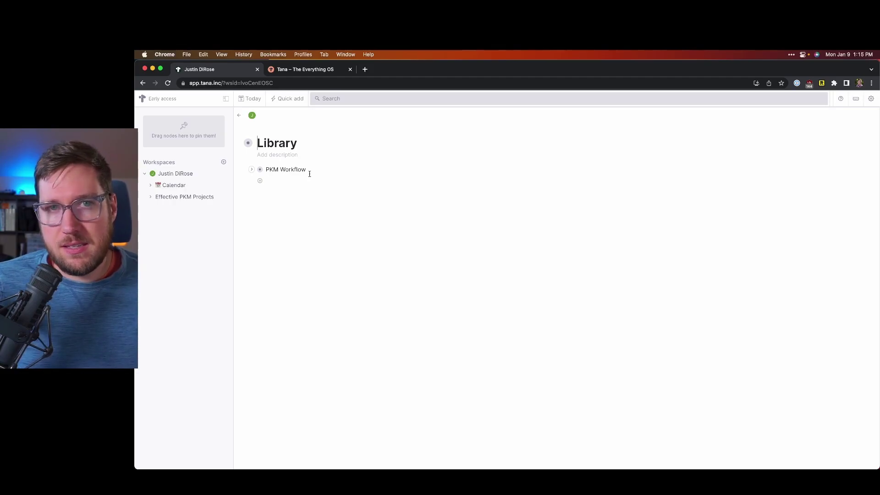
Follow the PKM Workflow node's backlink to the Today, Mon, 9 Jan day page.
left_click(260, 170)
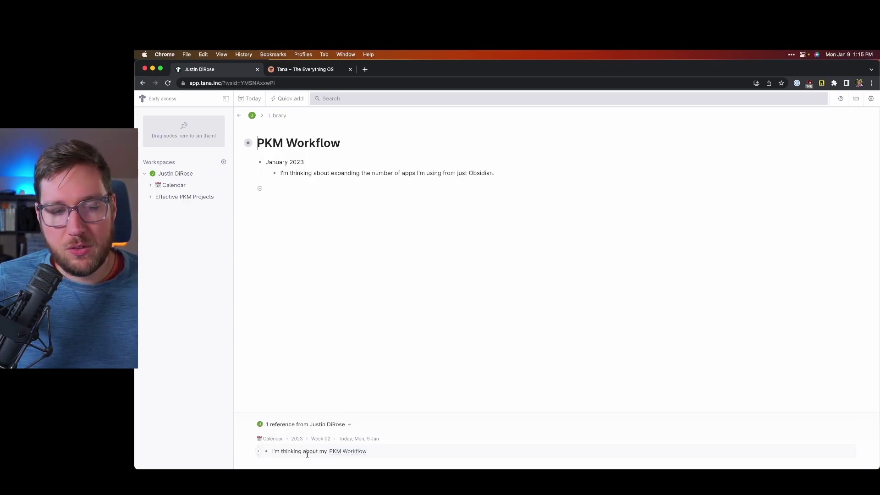
left_click(258, 451)
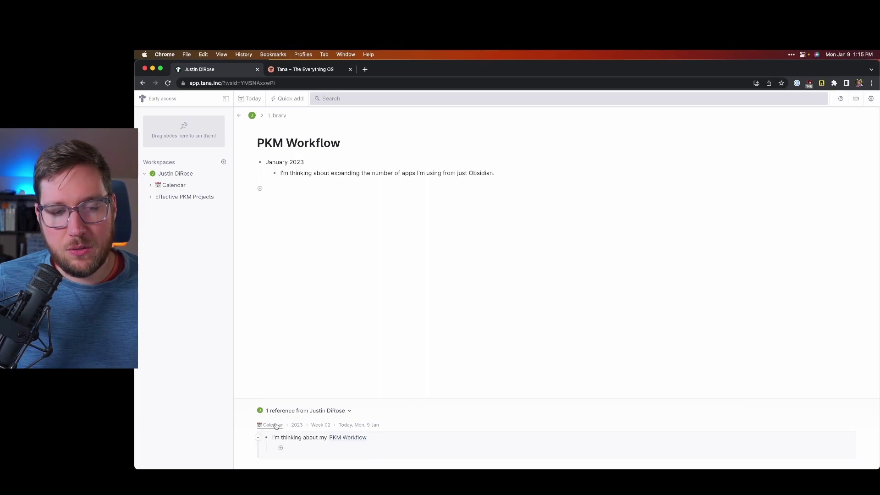
left_click(360, 425)
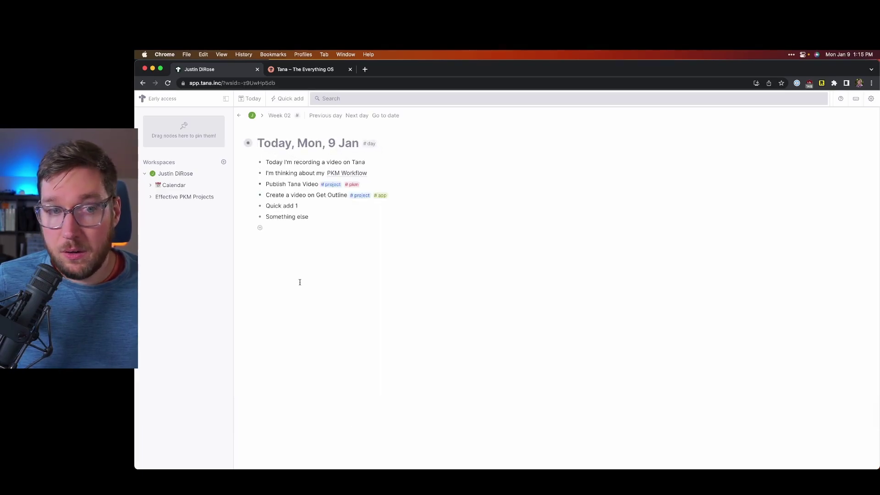
left_click(178, 174)
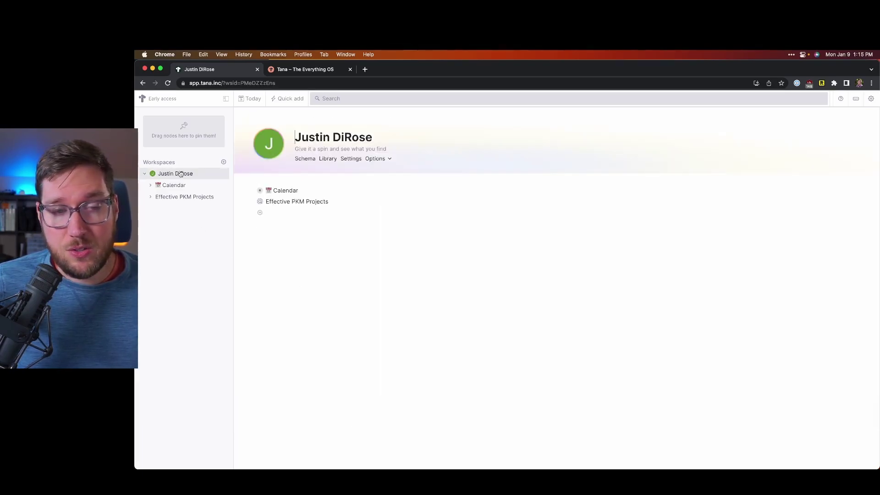
left_click(353, 158)
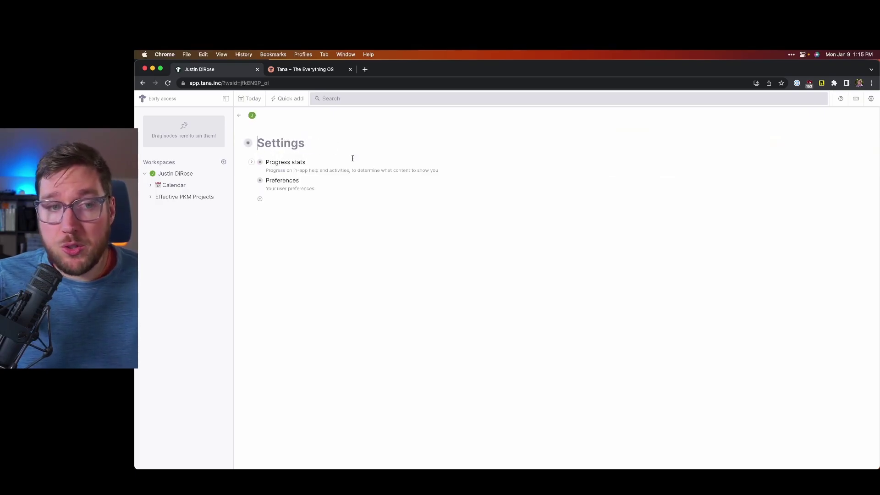
left_click(251, 163)
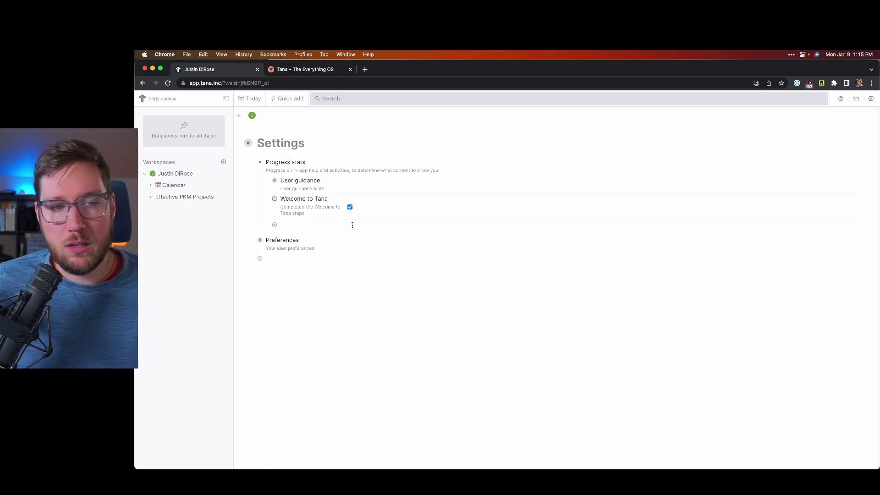
left_click(251, 240)
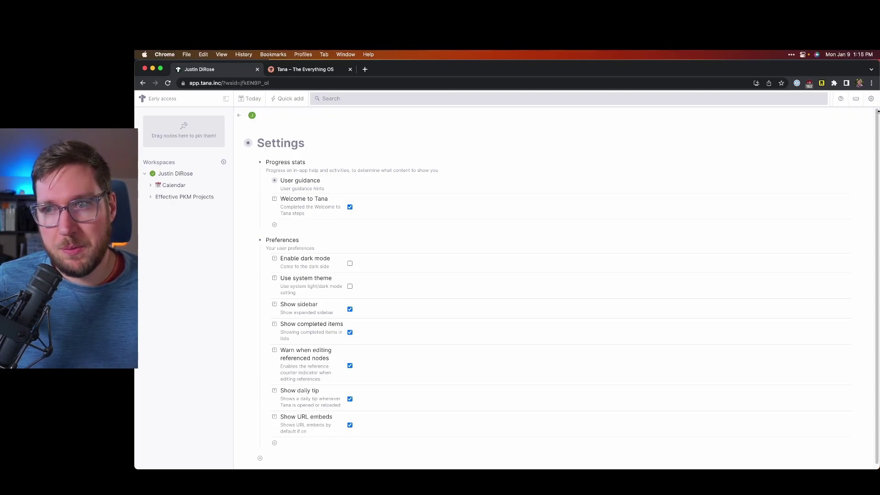
left_click(252, 115)
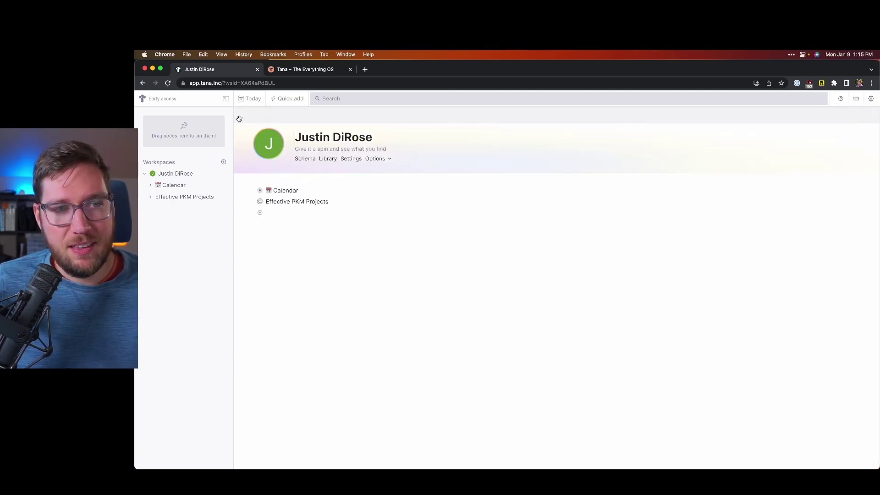
Download the whole workspace as JSON and open the downloaded file.
left_click(378, 159)
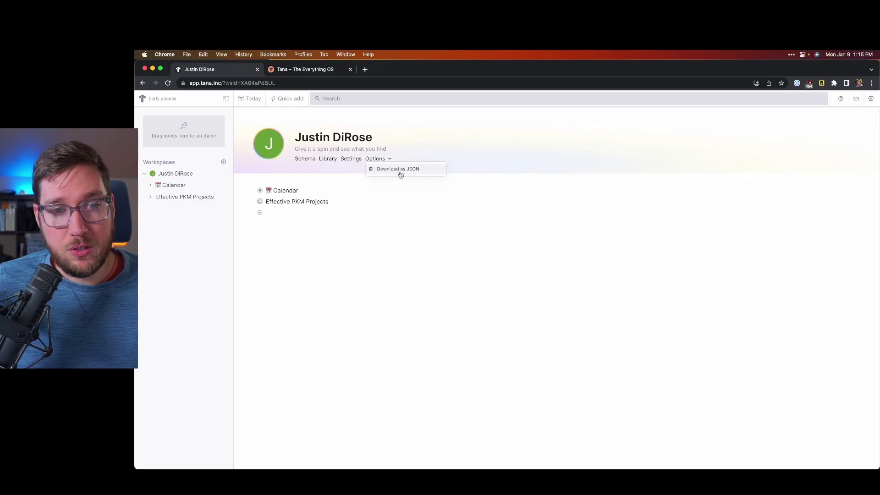
left_click(399, 169)
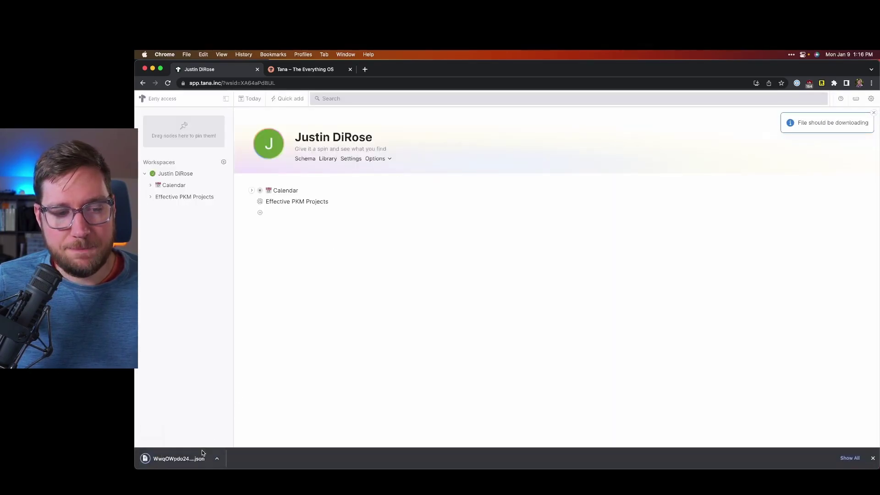
left_click(203, 452)
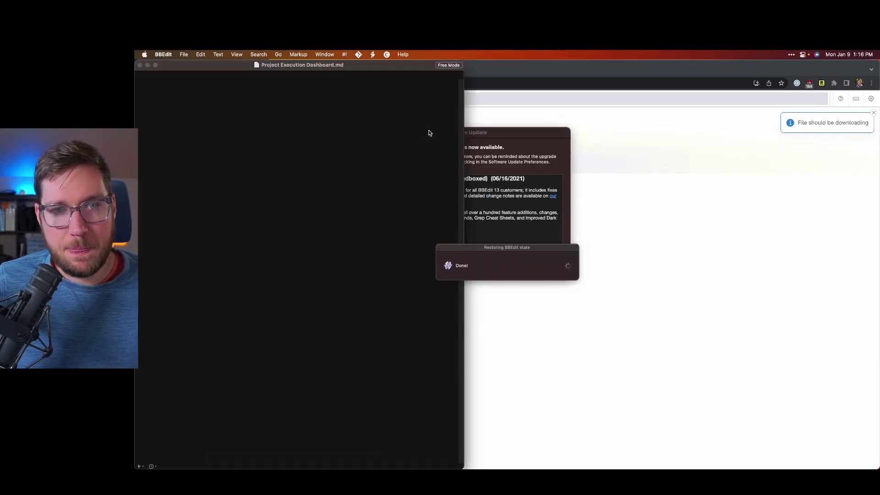
Dismiss BBEdit's Software Update notice and scroll through the exported JSON file.
left_click(289, 117)
scroll(289, 117, "down", 15)
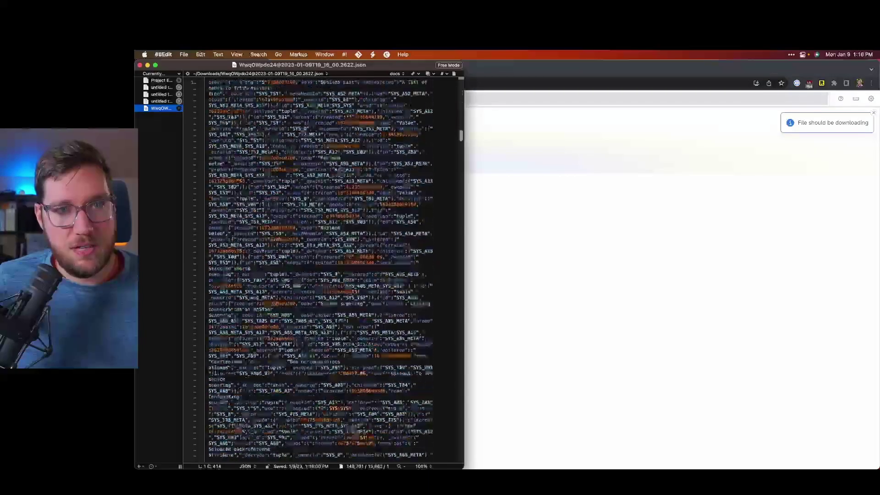
scroll(321, 268, "down", 20)
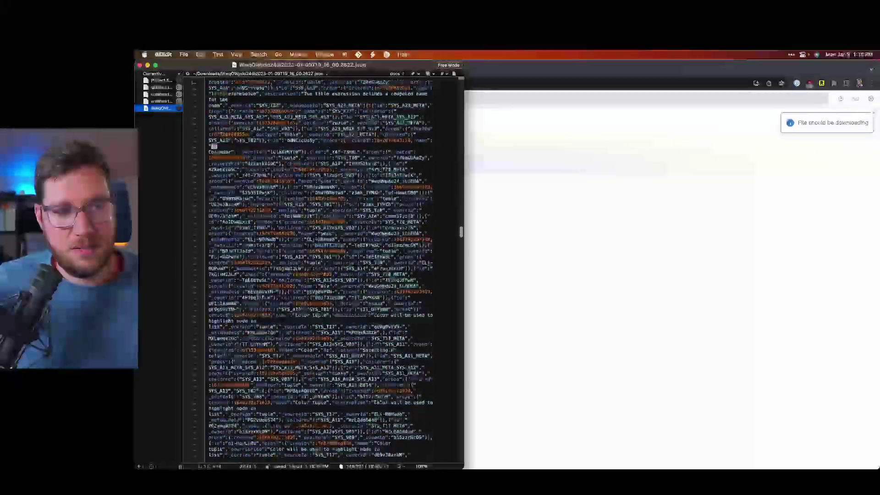
scroll(321, 210, "down", 15)
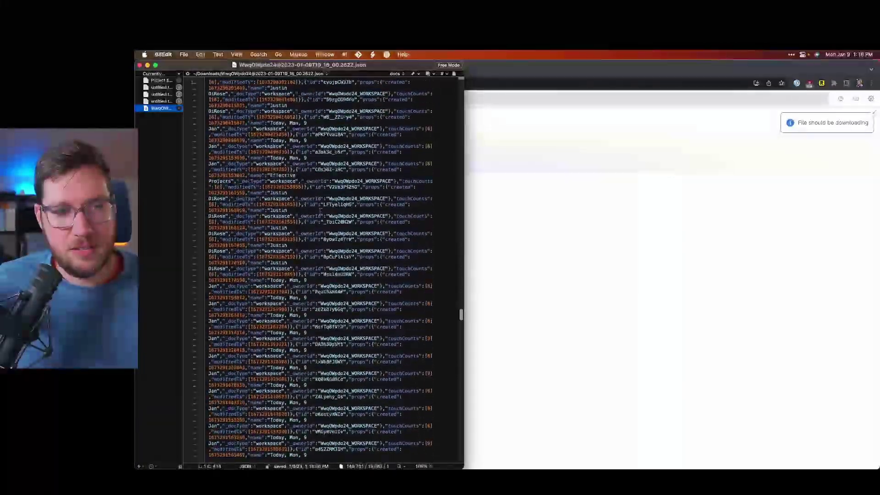
scroll(320, 210, "down", 15)
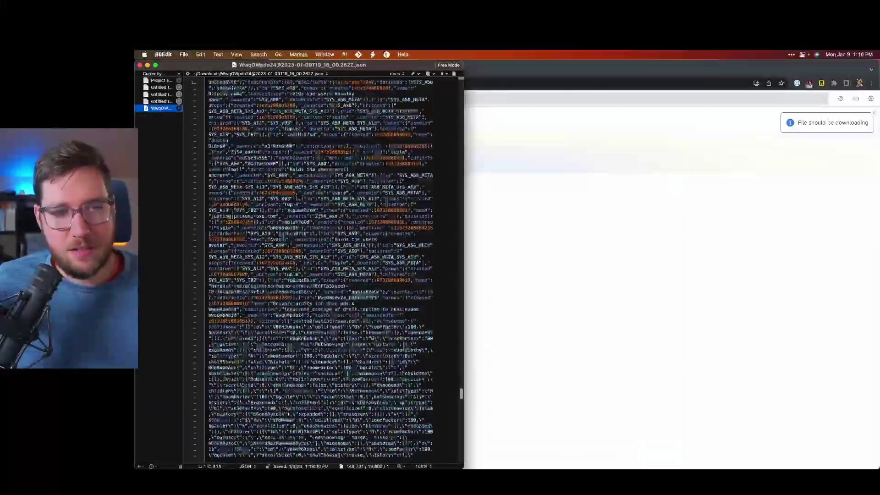
scroll(320, 268, "down", 8)
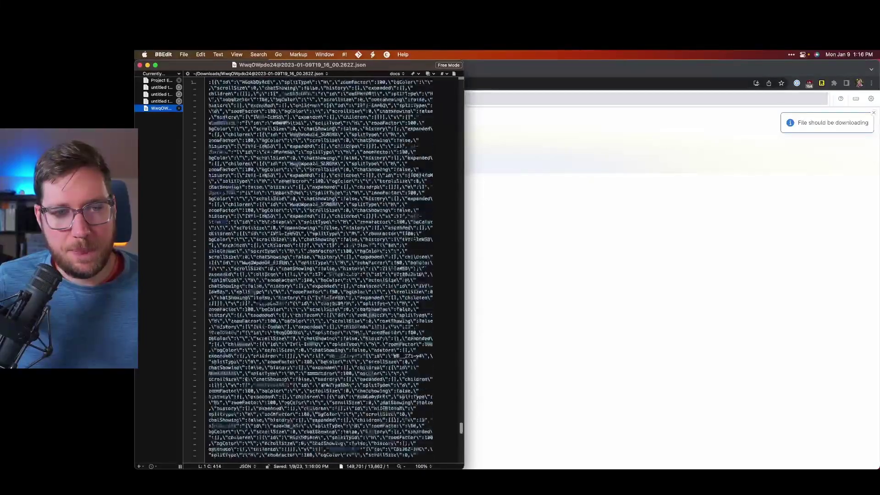